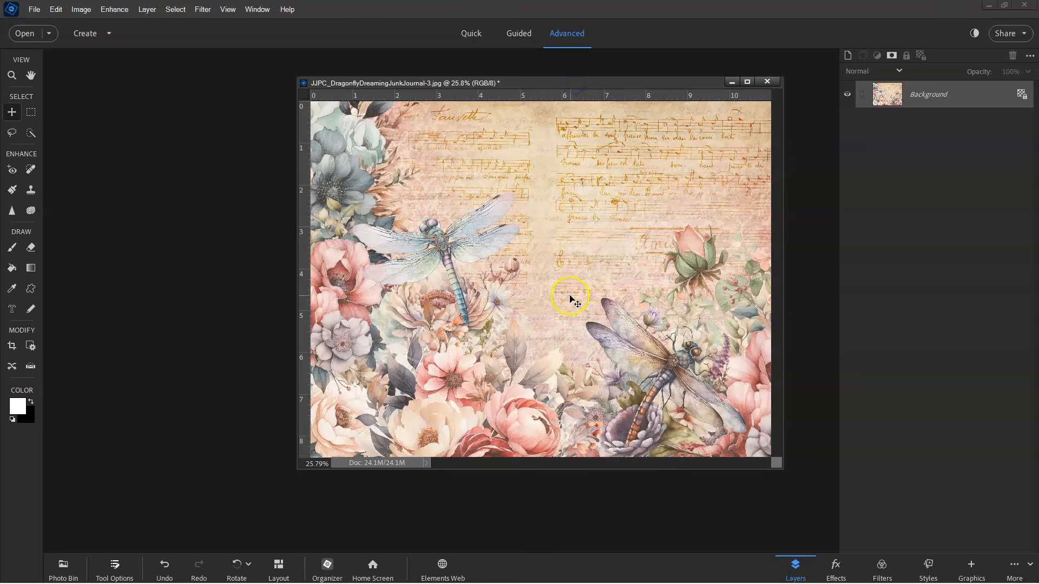
Step: Copy the whole junk journal page template onto the dragonfly image as a new layer, then close the template document
{"action": "key", "text": "ctrl+shift+s"}
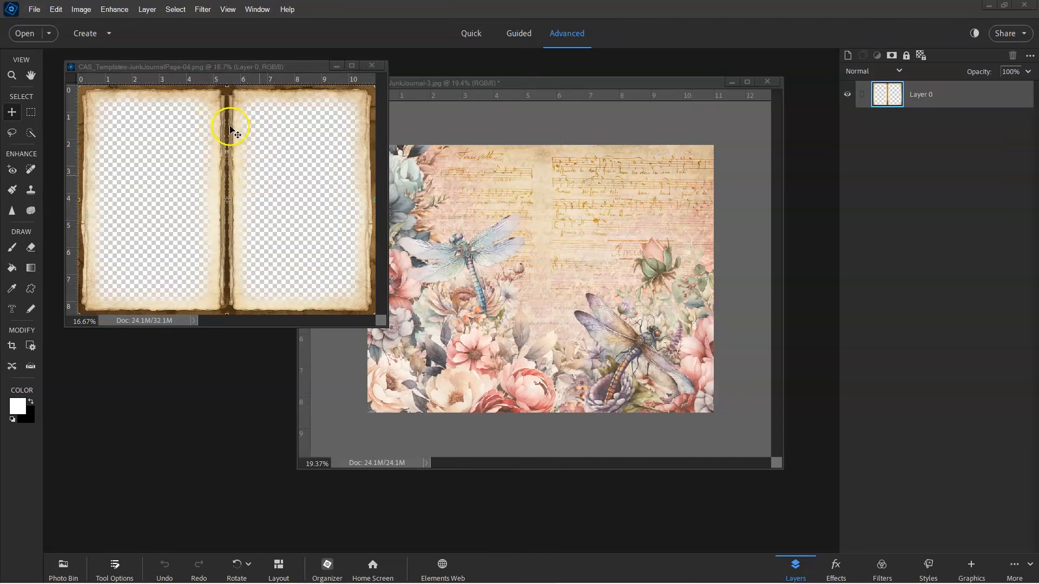
{"action": "left_click", "coordinate": [232, 128]}
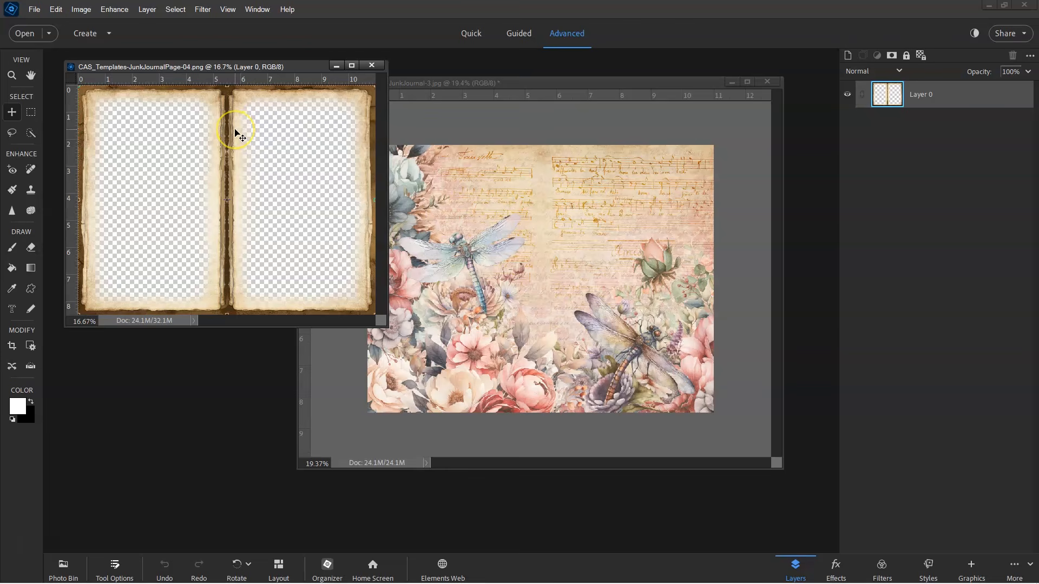
{"action": "key", "text": "ctrl+a"}
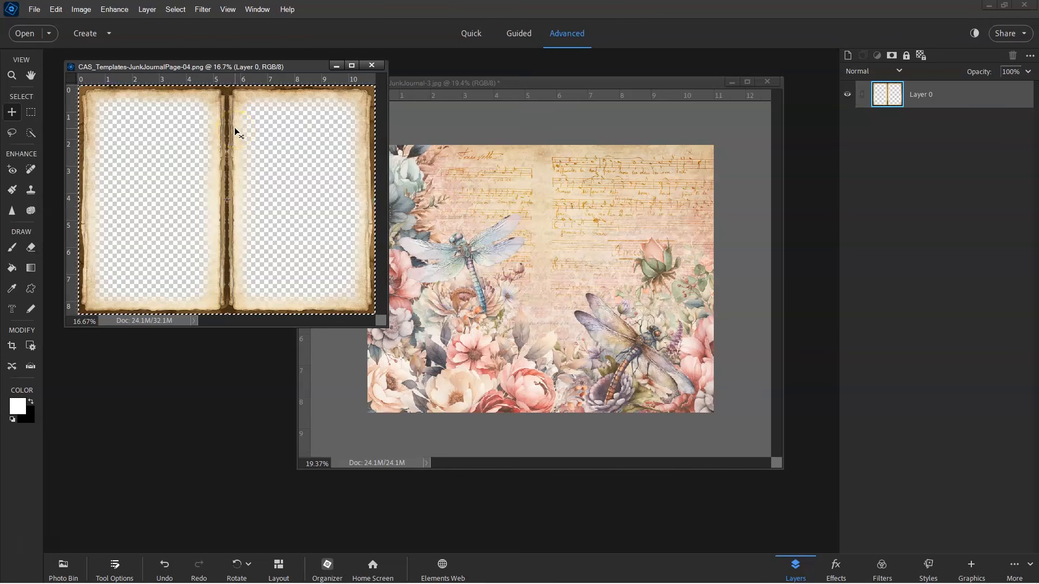
{"action": "left_click_drag", "start_coordinate": [236, 130], "coordinate": [507, 215]}
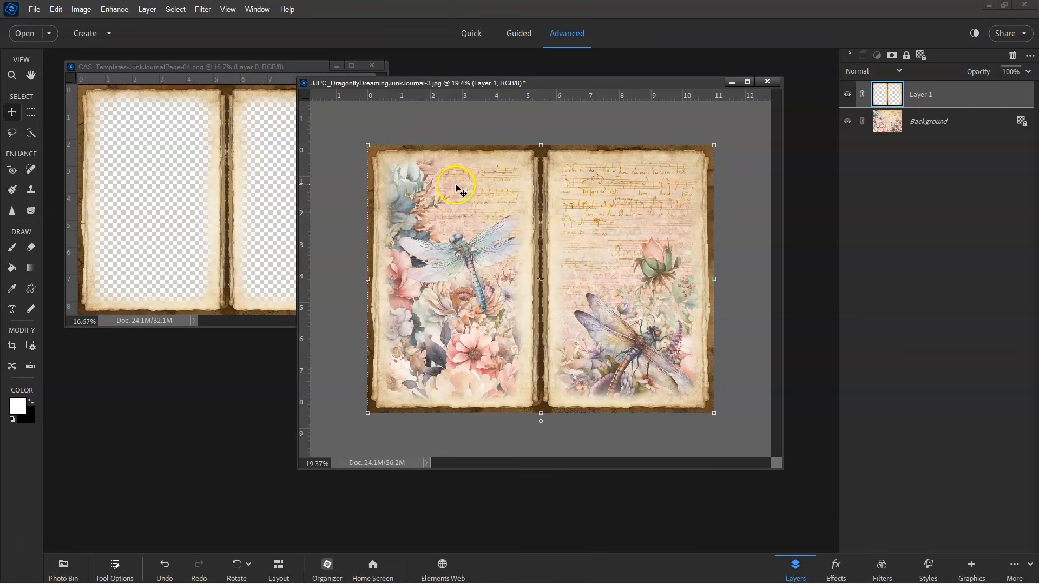
{"action": "left_click", "coordinate": [264, 80]}
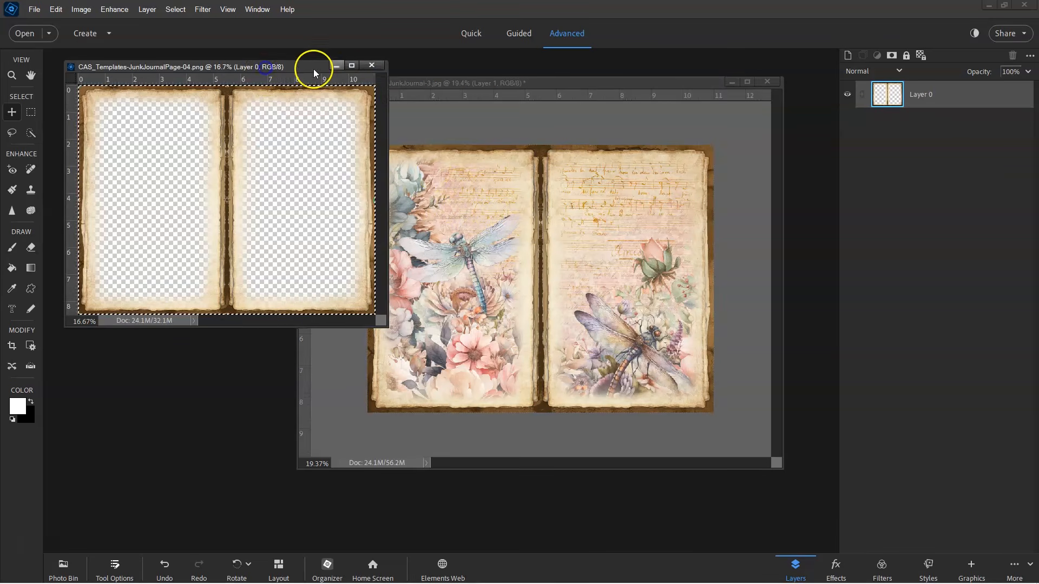
{"action": "left_click", "coordinate": [371, 65]}
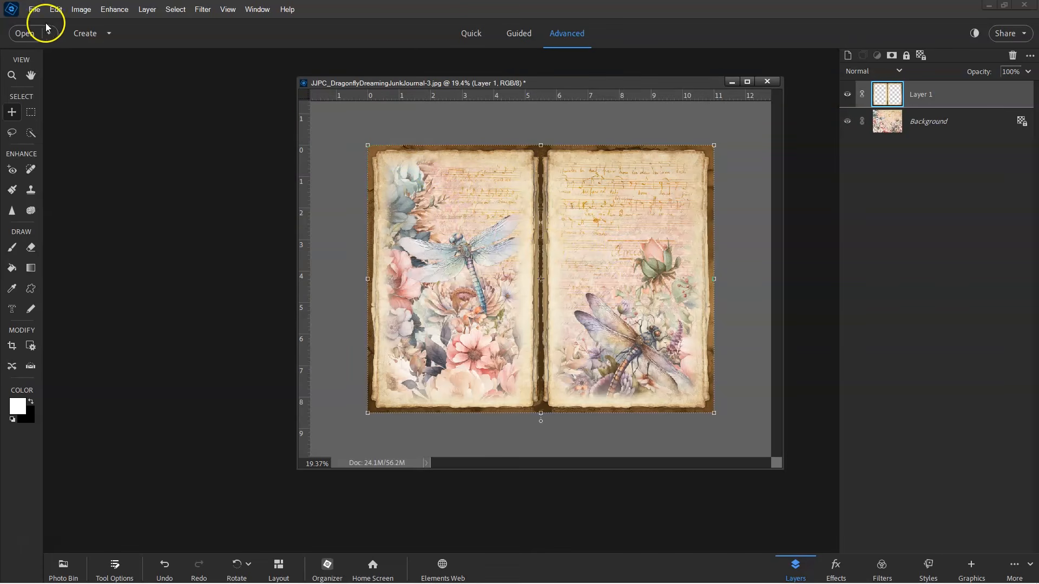
Step: Switch to Acrobat and browse the dragonfly PDF's export-as-image and Save As file type options
{"action": "left_click", "coordinate": [34, 10]}
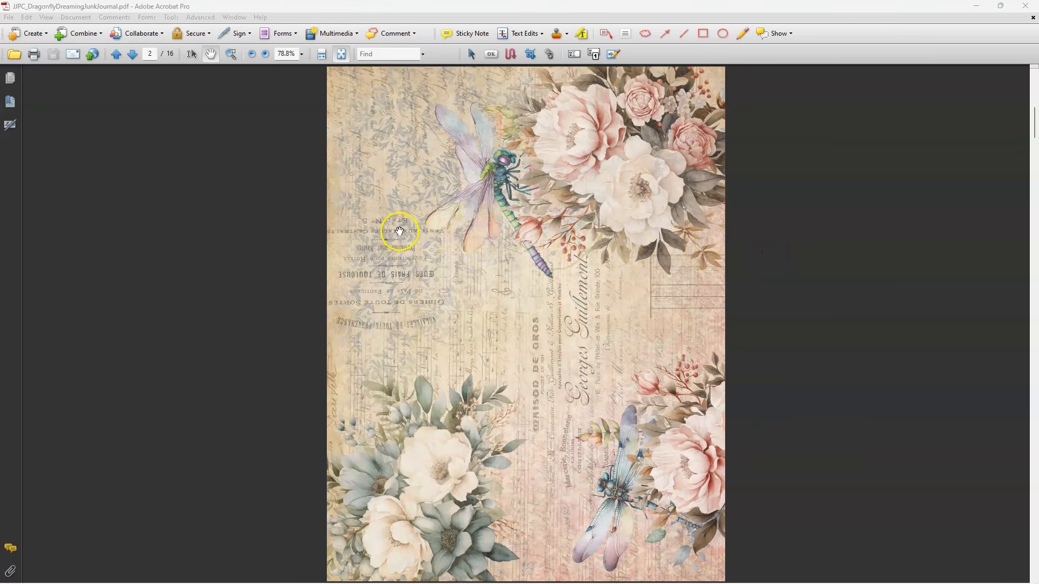
{"action": "left_click", "coordinate": [144, 94]}
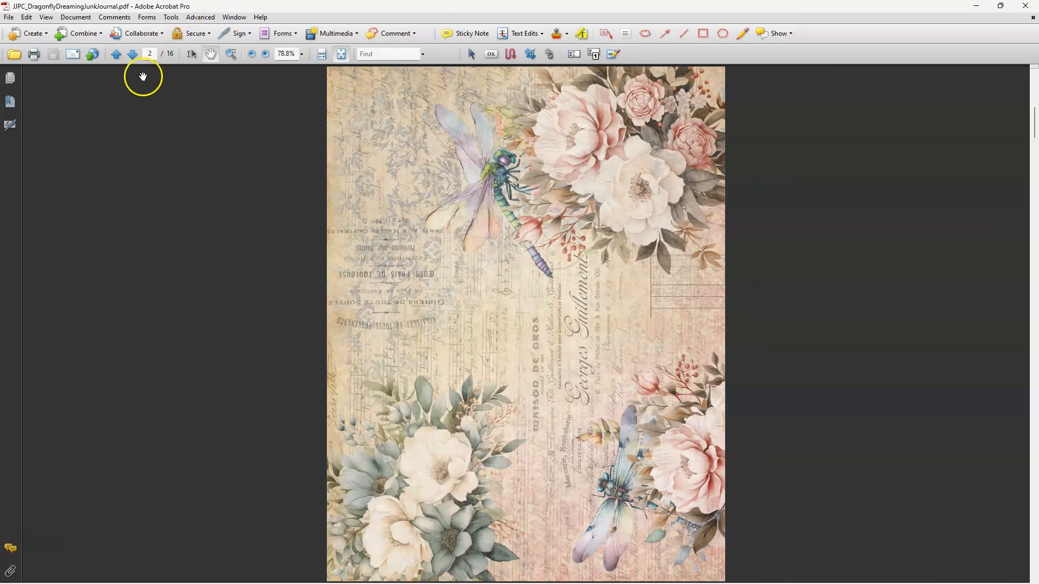
{"action": "left_click", "coordinate": [11, 18]}
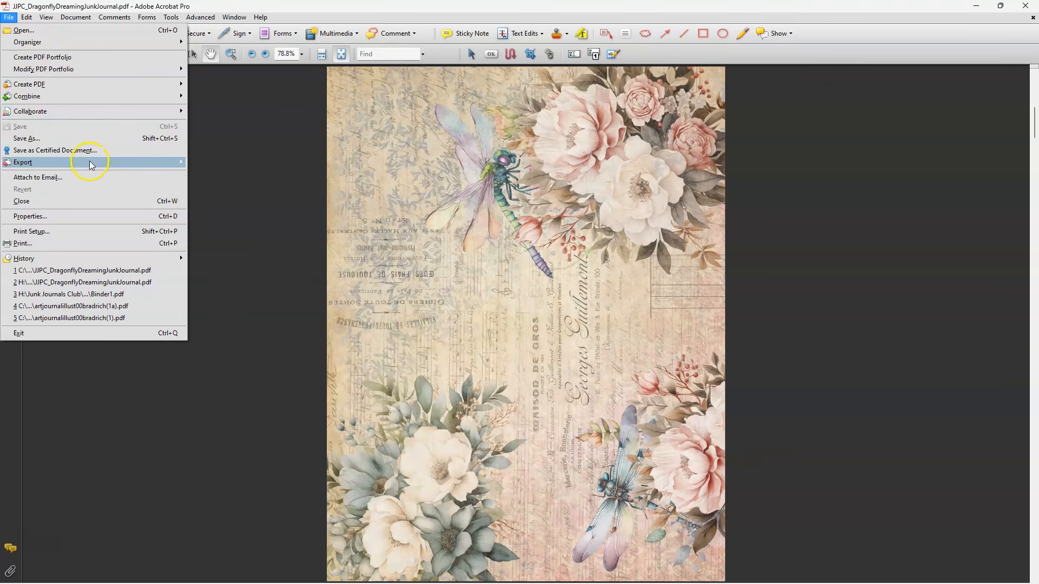
{"action": "mouse_move", "coordinate": [89, 161]}
{"action": "mouse_move", "coordinate": [249, 216]}
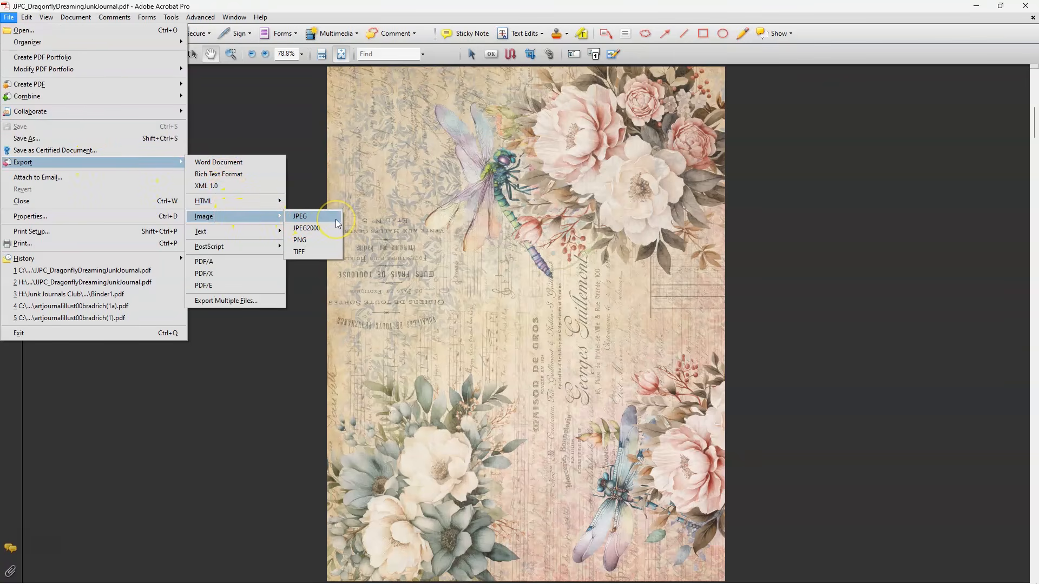
{"action": "mouse_move", "coordinate": [27, 18]}
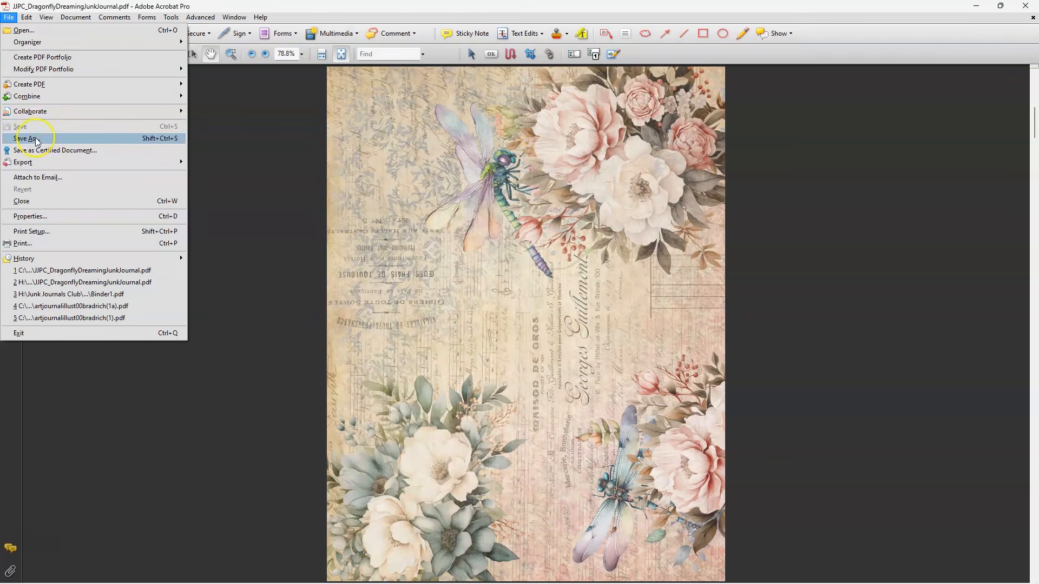
{"action": "left_click", "coordinate": [27, 139]}
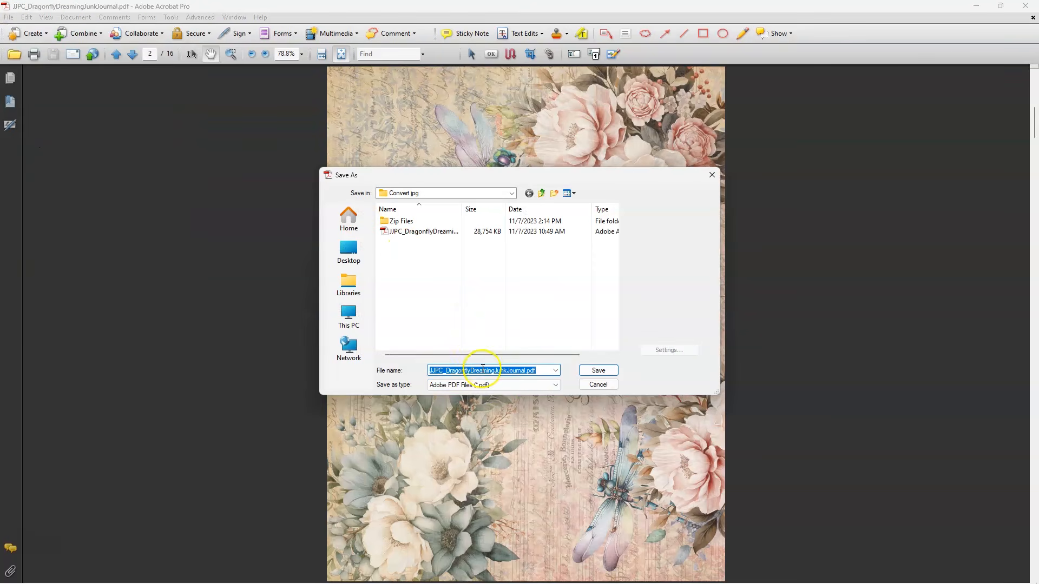
{"action": "left_click", "coordinate": [498, 385]}
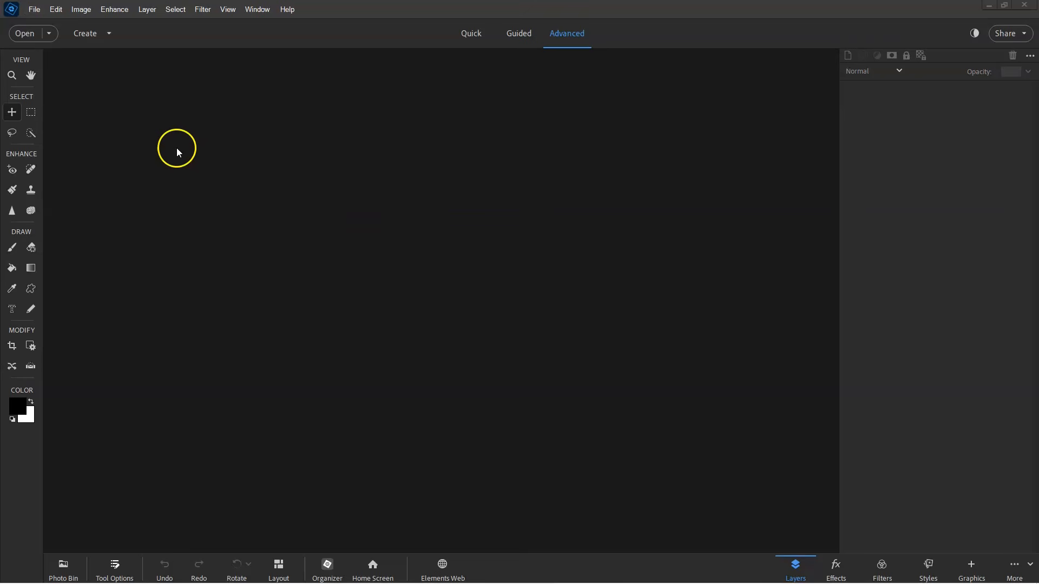
Step: Open JJPC_DragonflyDreamingJunkJournal.pdf in Elements by bringing it in from its Convert.jpg folder
{"action": "left_click", "coordinate": [36, 10]}
{"action": "left_click", "coordinate": [52, 36]}
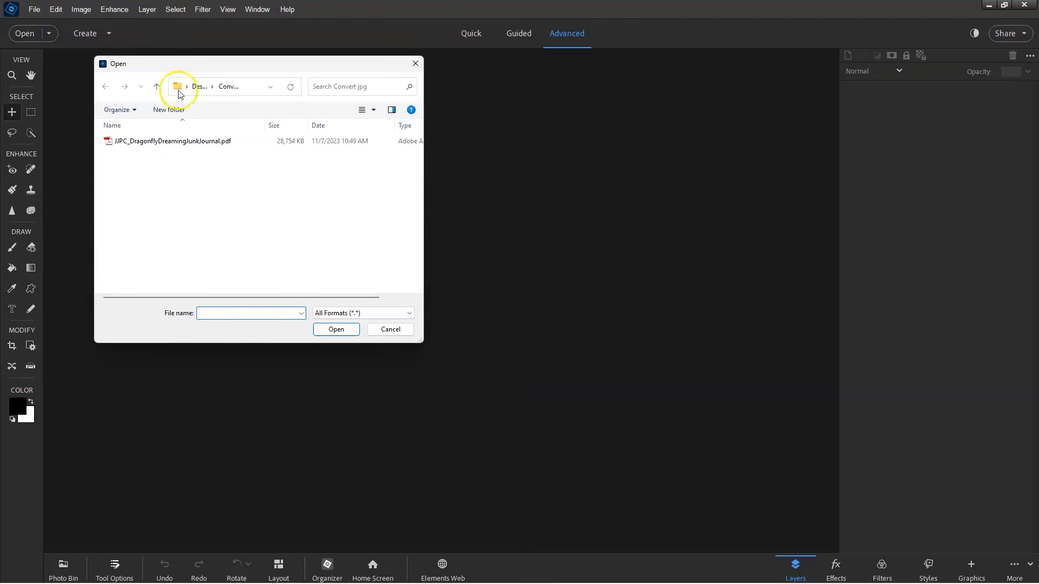
{"action": "left_click", "coordinate": [184, 144]}
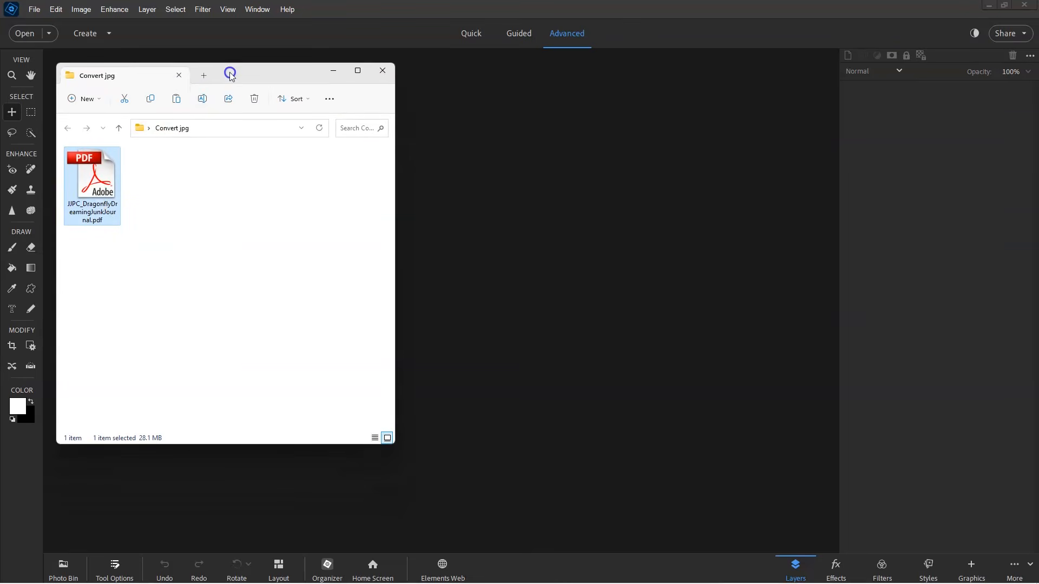
{"action": "left_click_drag", "start_coordinate": [91, 184], "coordinate": [568, 209]}
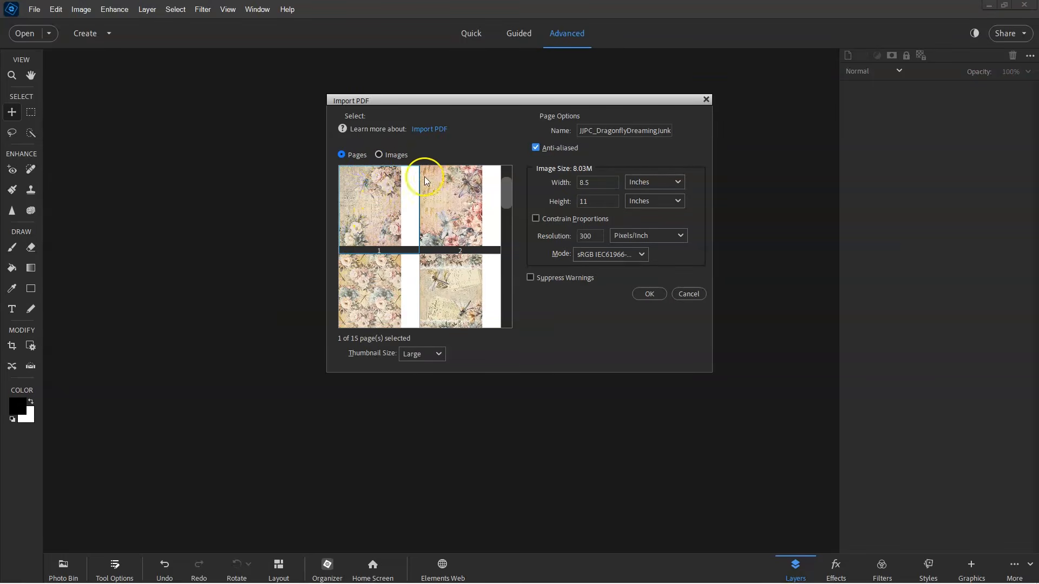
Step: Select PDF pages 1 through 10 in the import dialog and import them as separate images
{"action": "mouse_move", "coordinate": [508, 201]}
{"action": "left_mouse_down"}
{"action": "mouse_move", "coordinate": [511, 313]}
{"action": "mouse_move", "coordinate": [510, 192]}
{"action": "left_mouse_up"}
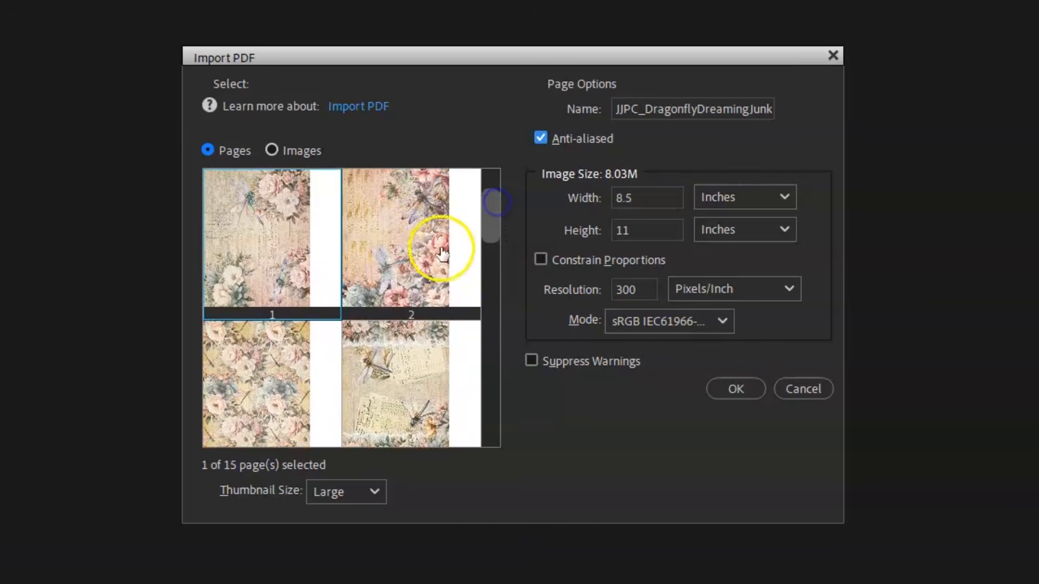
{"action": "left_click", "coordinate": [274, 257]}
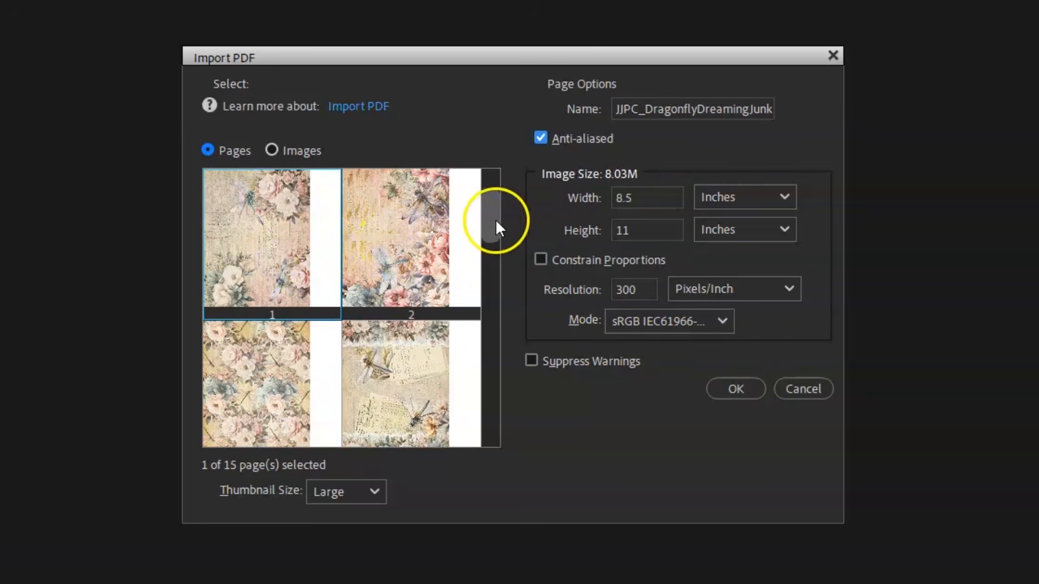
{"action": "left_click_drag", "start_coordinate": [492, 215], "coordinate": [496, 300]}
{"action": "left_click", "coordinate": [371, 297], "text": "shift"}
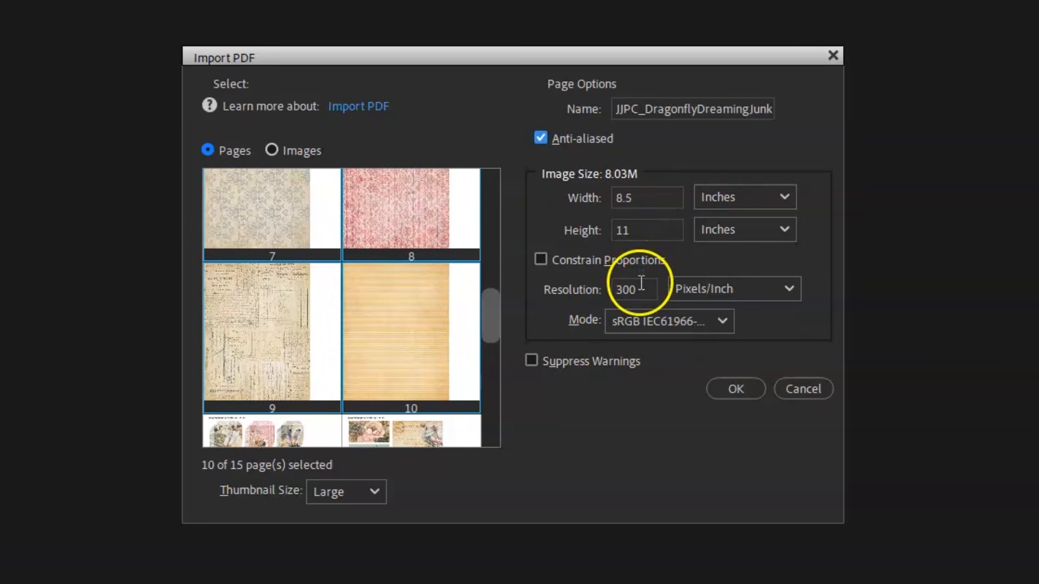
{"action": "left_click", "coordinate": [728, 389]}
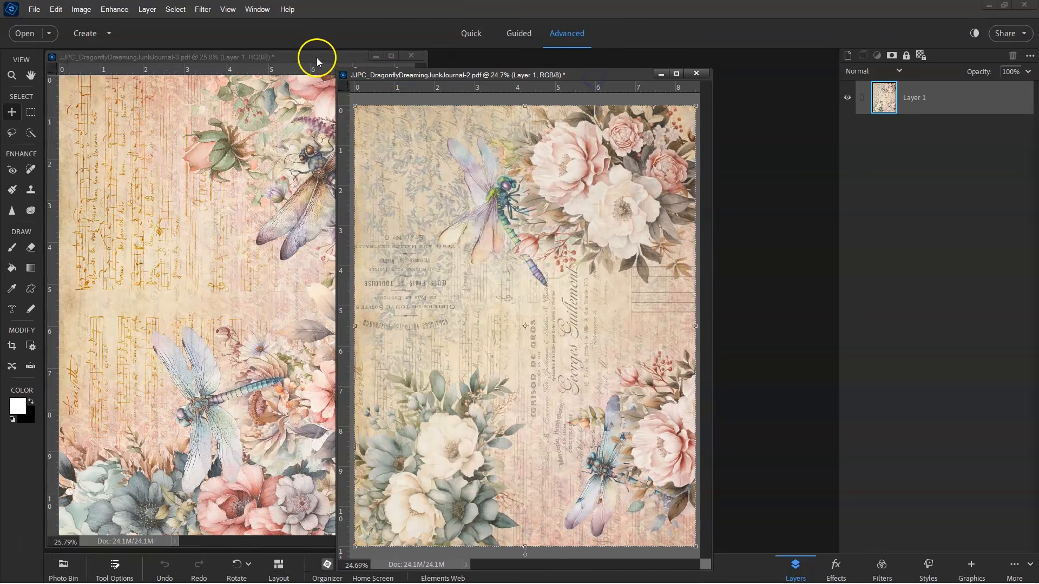
Step: Save the page 4 image as a JPEG named JJPC_DragonflyDreamingJunkJournal-4.jpg in the Convert.jpg folder
{"action": "left_click_drag", "start_coordinate": [345, 71], "coordinate": [466, 63]}
{"action": "left_click", "coordinate": [34, 9]}
{"action": "left_click", "coordinate": [86, 131]}
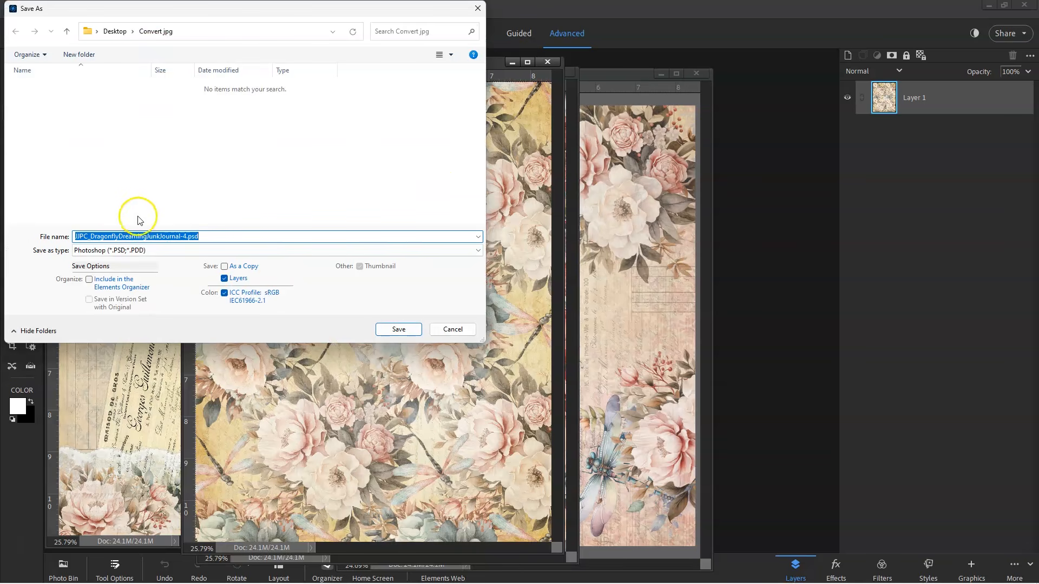
{"action": "left_click", "coordinate": [204, 251]}
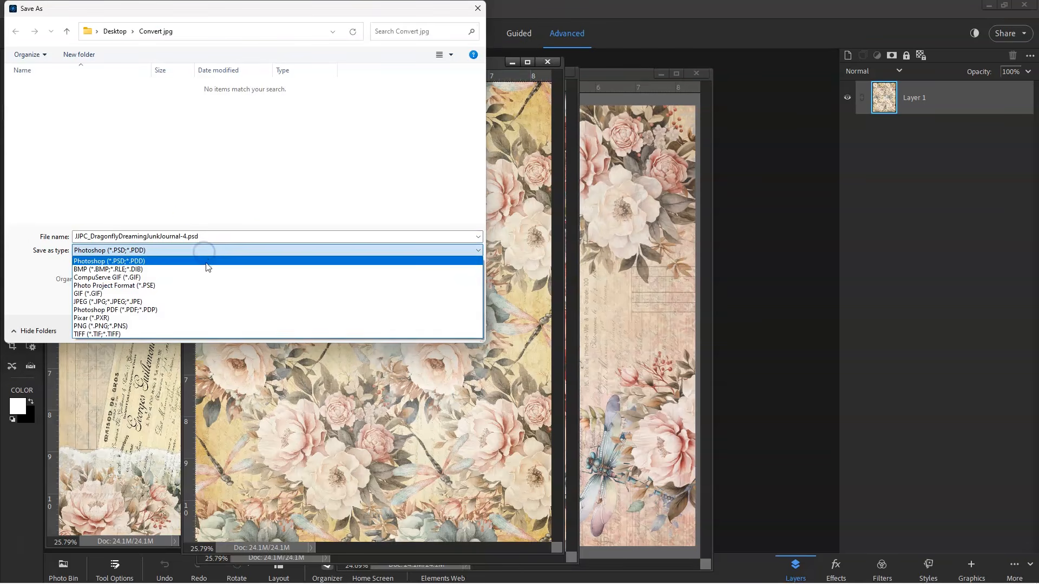
{"action": "left_click", "coordinate": [205, 302]}
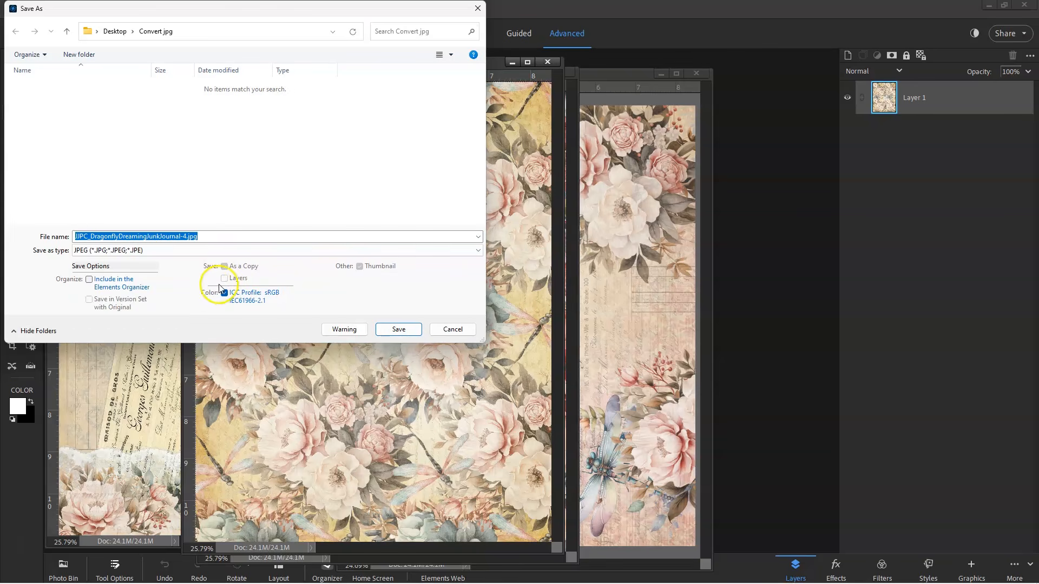
{"action": "left_click", "coordinate": [400, 329]}
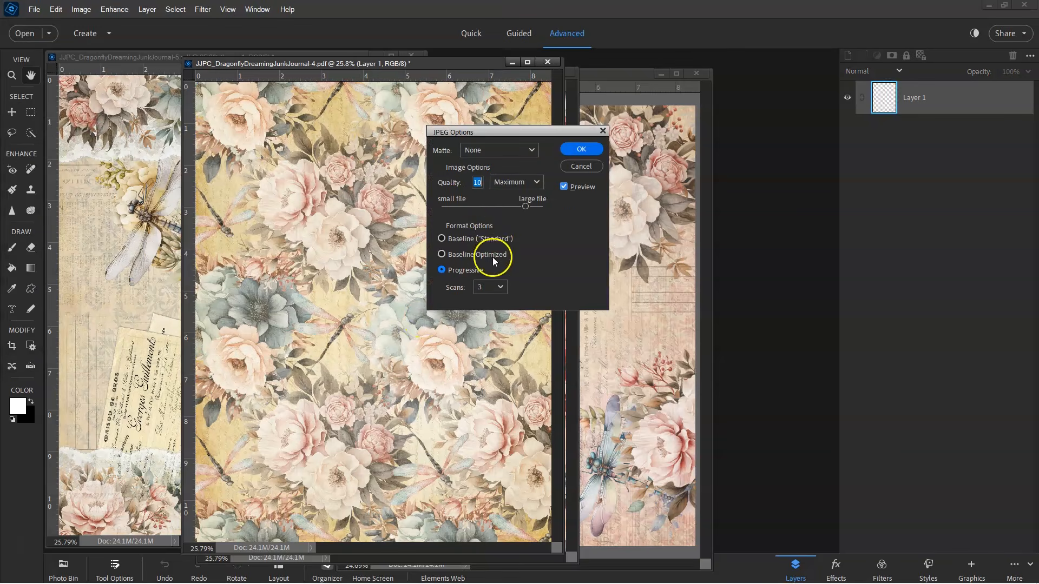
Step: Set the JPEG quality to Maximum and confirm the JPEG options
{"action": "left_click", "coordinate": [514, 181]}
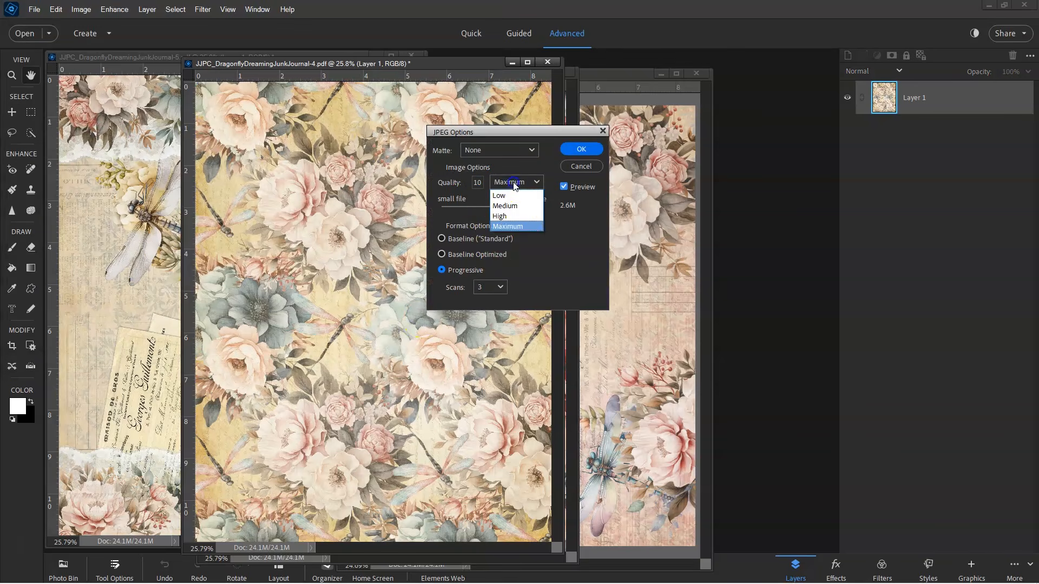
{"action": "left_click", "coordinate": [519, 227]}
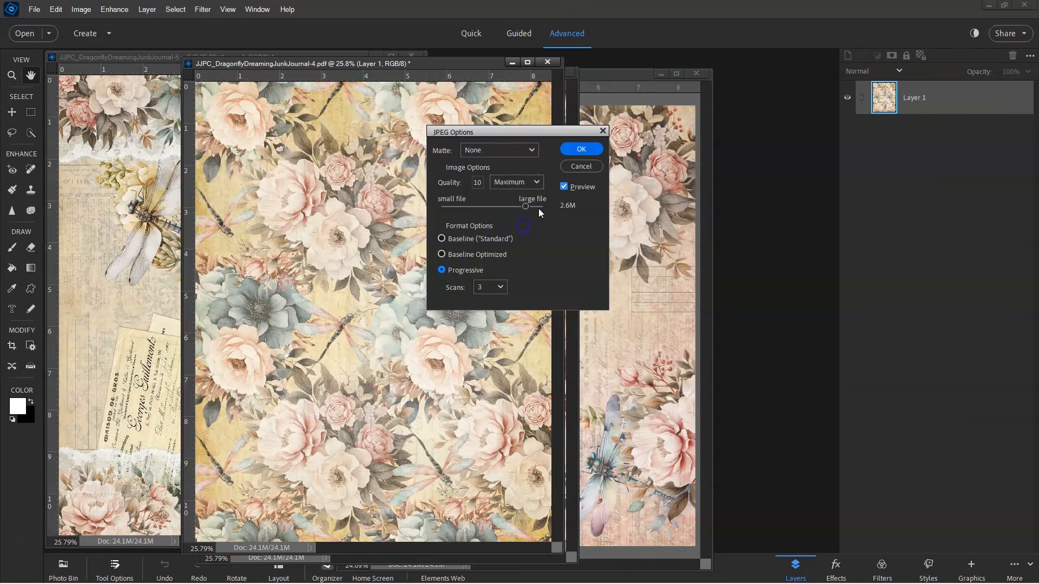
{"action": "left_click", "coordinate": [578, 150]}
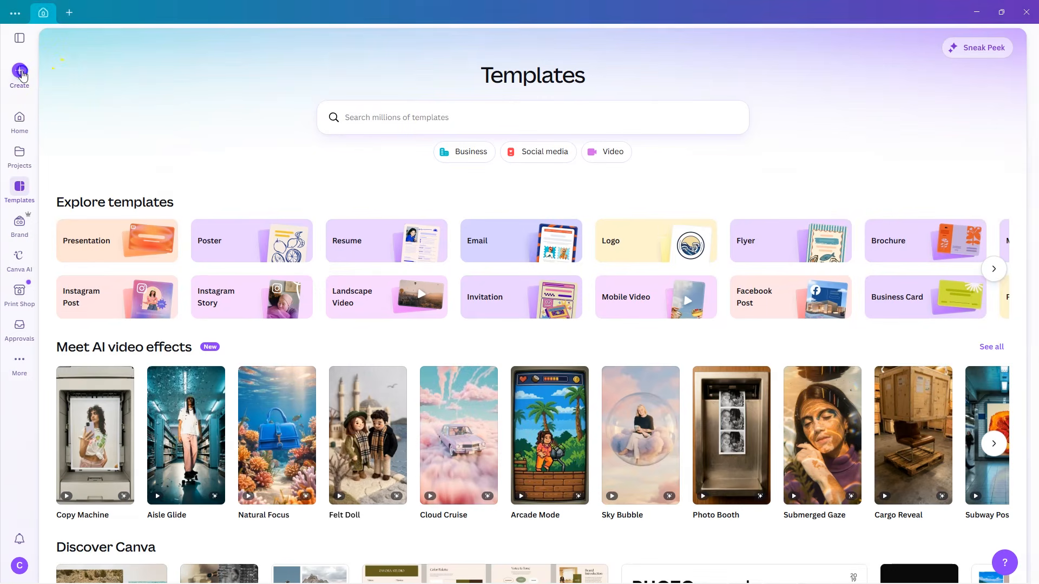
Step: Switch to Canva and create a new custom-size design of 8.5 × 11 inches
{"action": "left_click", "coordinate": [20, 70]}
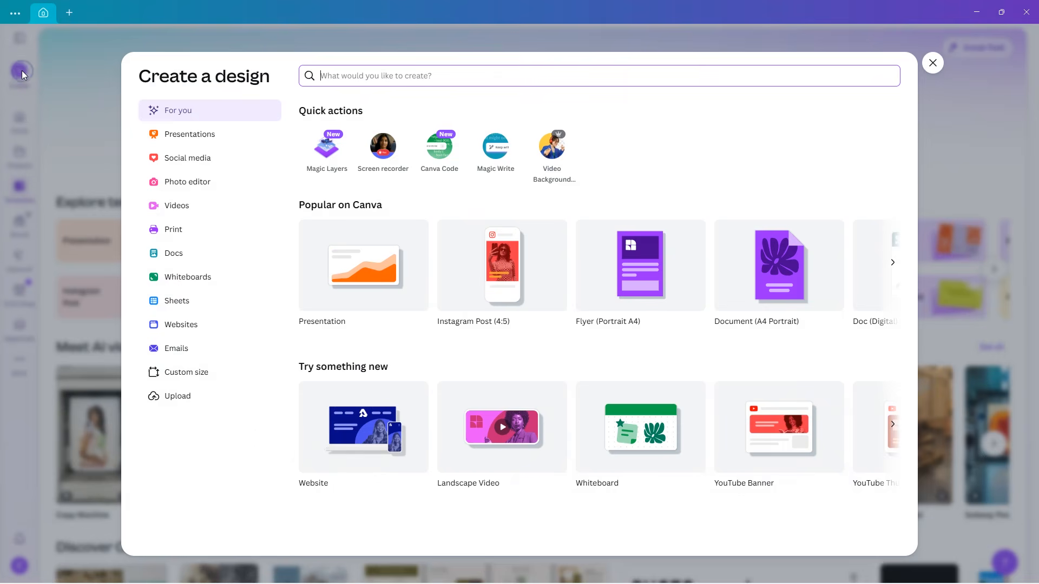
{"action": "left_click", "coordinate": [187, 374]}
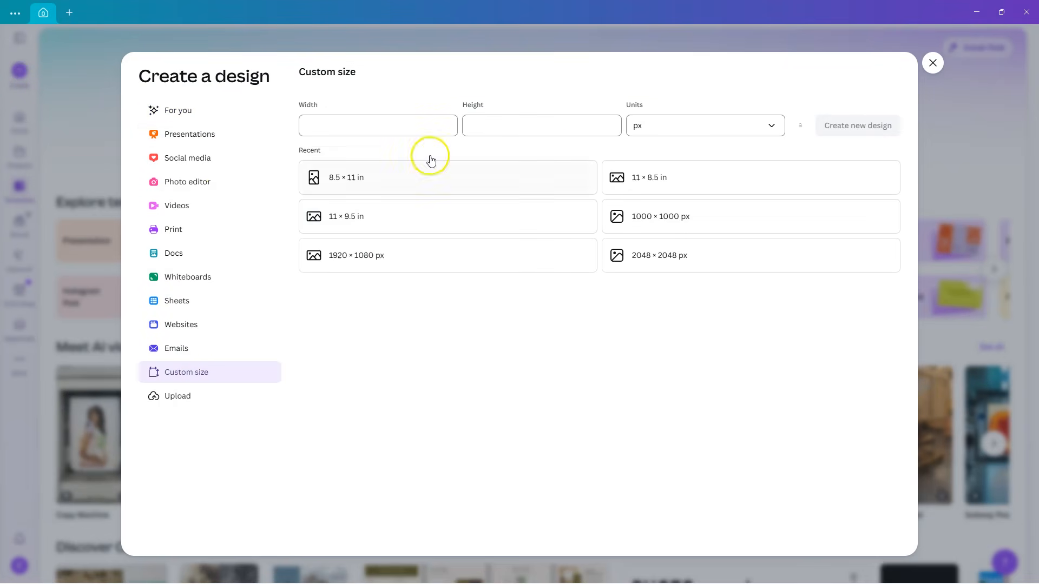
{"action": "left_click", "coordinate": [656, 177]}
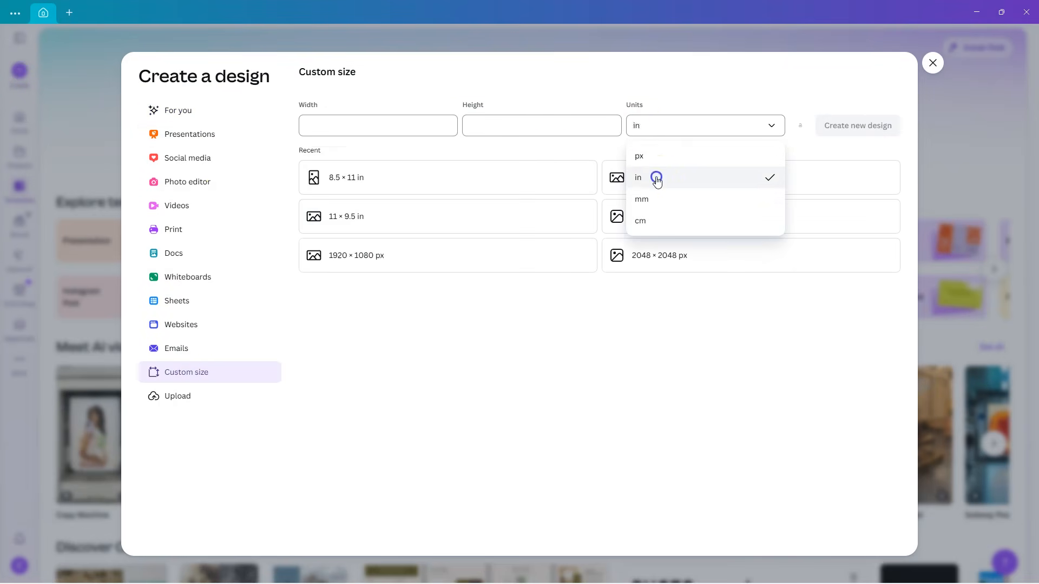
{"action": "left_click", "coordinate": [376, 125]}
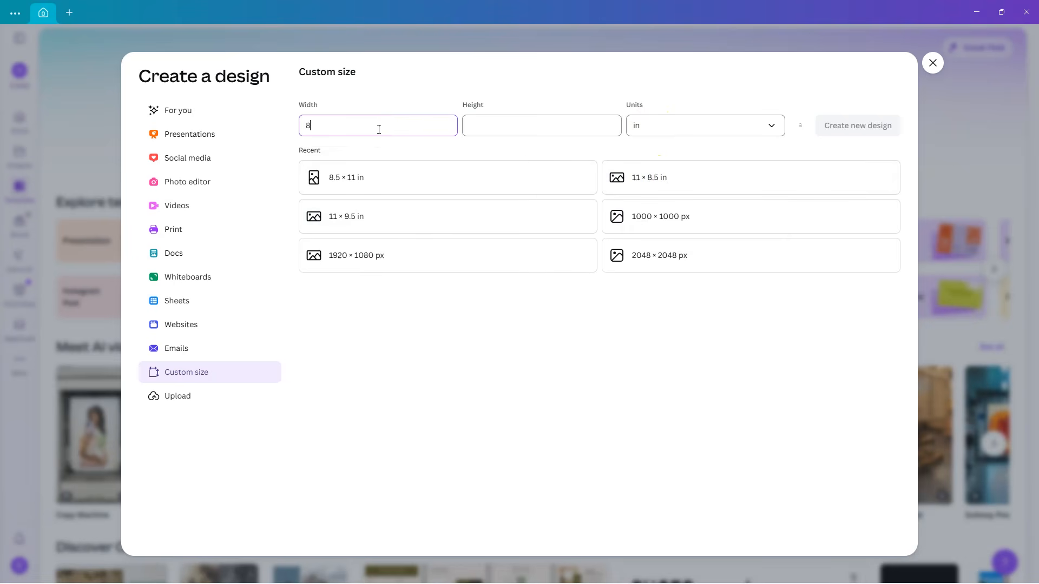
{"action": "key", "text": "Tab"}
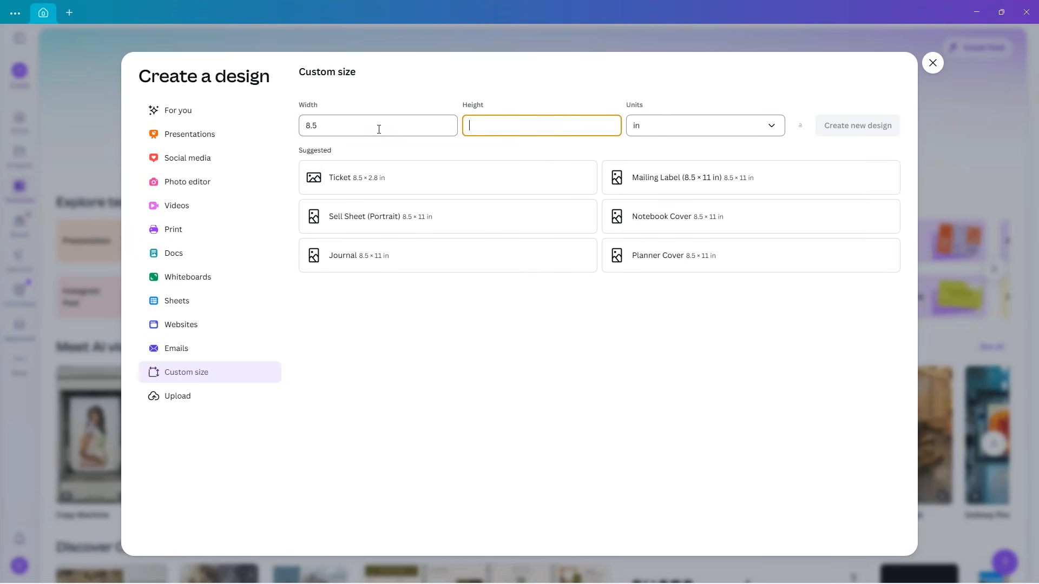
{"action": "type", "text": "11"}
{"action": "key", "text": "Tab"}
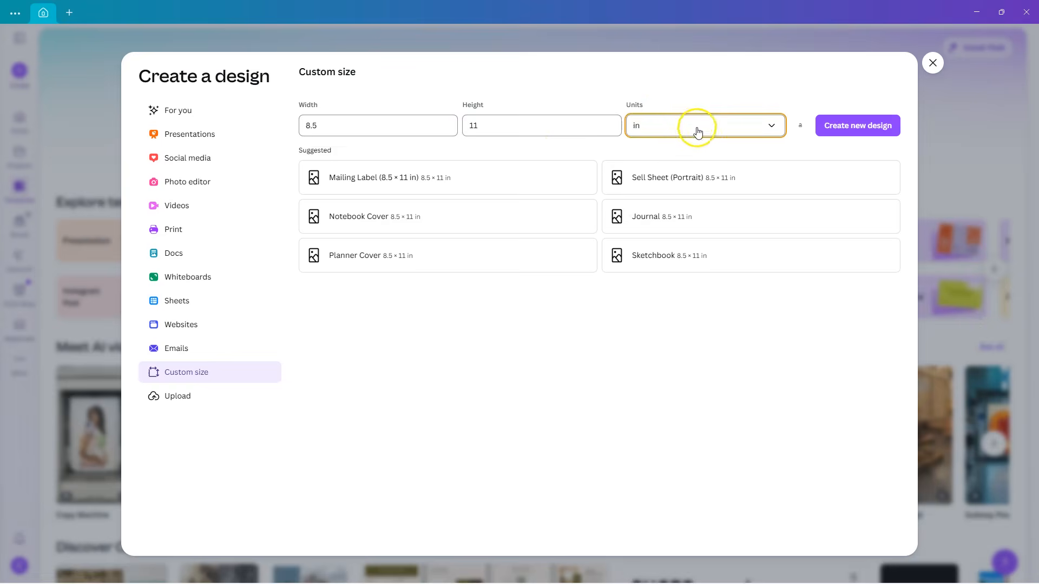
{"action": "left_click", "coordinate": [838, 132]}
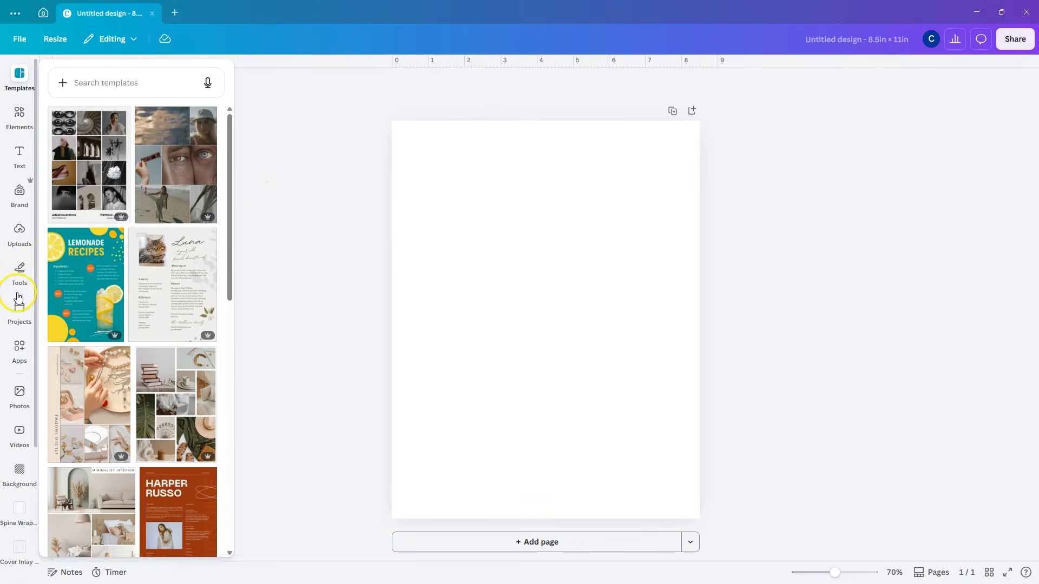
Step: Apply the first page of the uploaded BouquetsButterflies junk journal design to the blank Canva page
{"action": "left_click", "coordinate": [21, 239]}
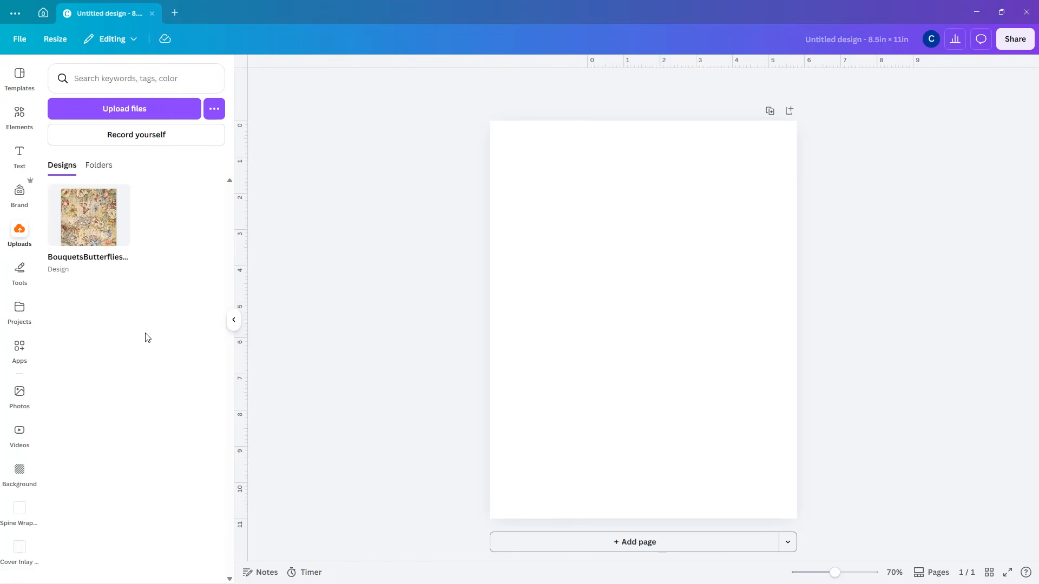
{"action": "left_click", "coordinate": [82, 235]}
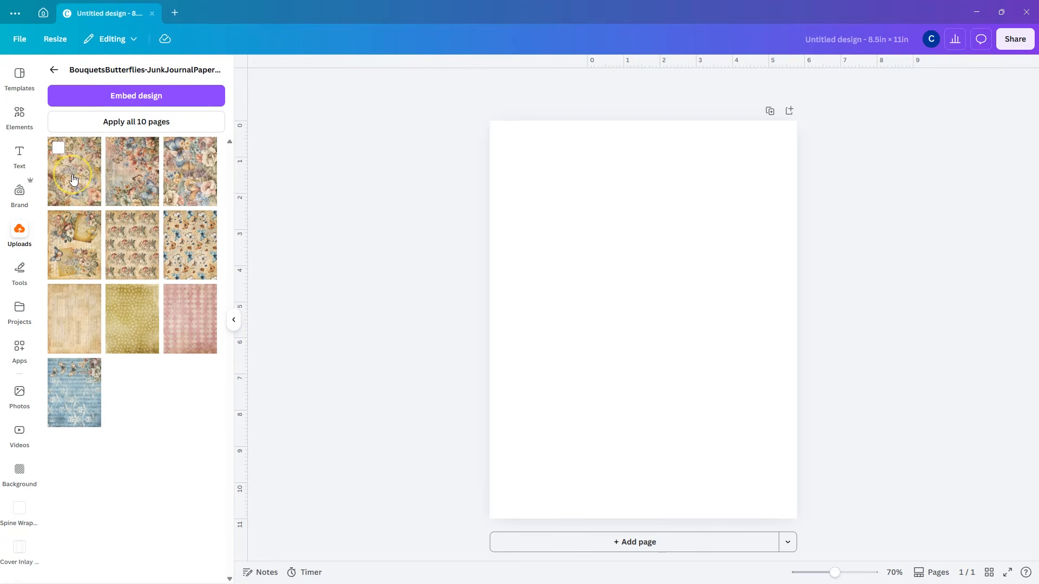
{"action": "left_click", "coordinate": [332, 274]}
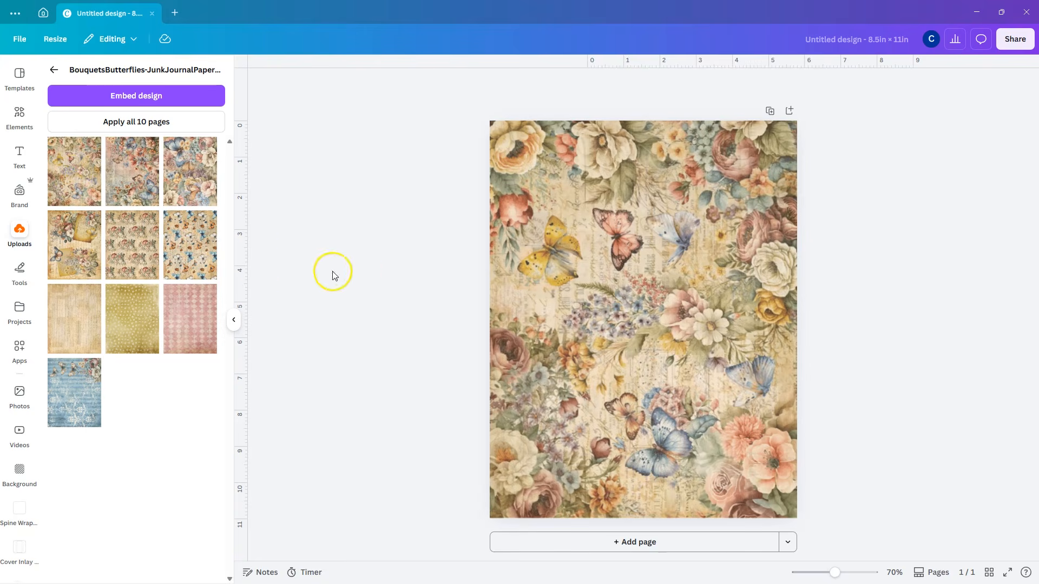
{"action": "left_click", "coordinate": [579, 281]}
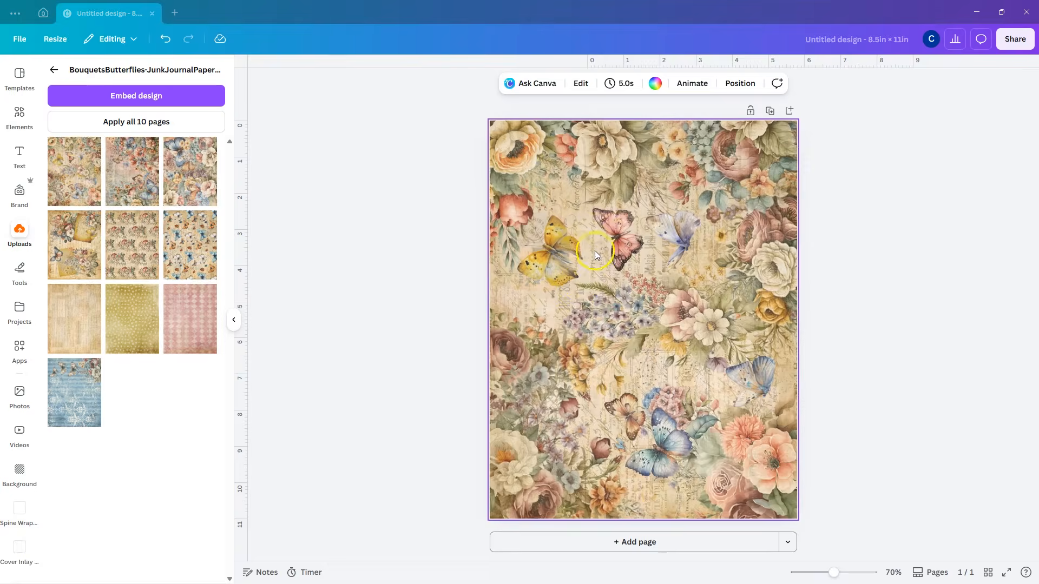
Step: Download the design as a JPG with quality set to 100
{"action": "left_click", "coordinate": [1015, 39]}
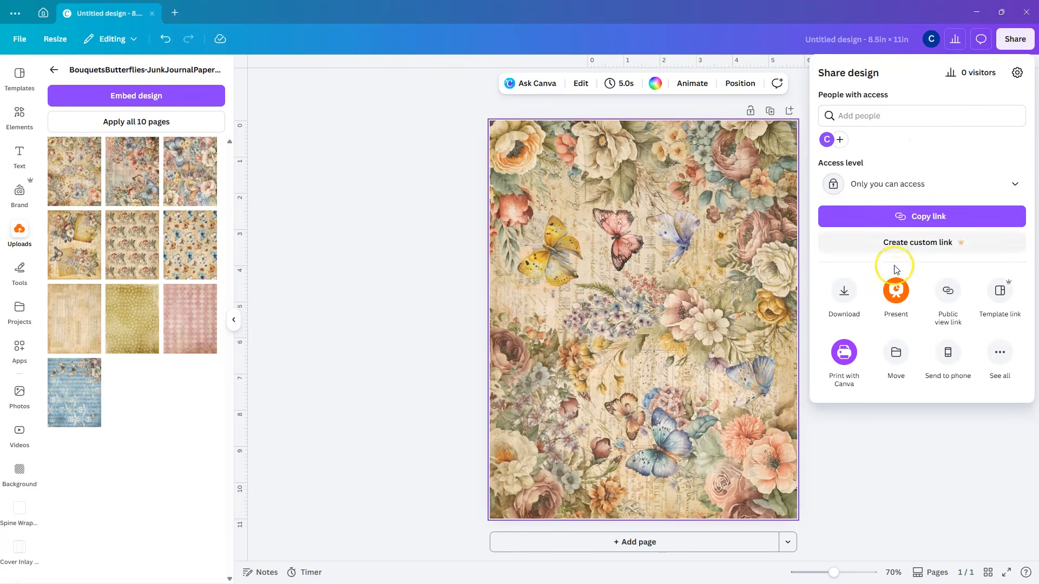
{"action": "left_click", "coordinate": [844, 290]}
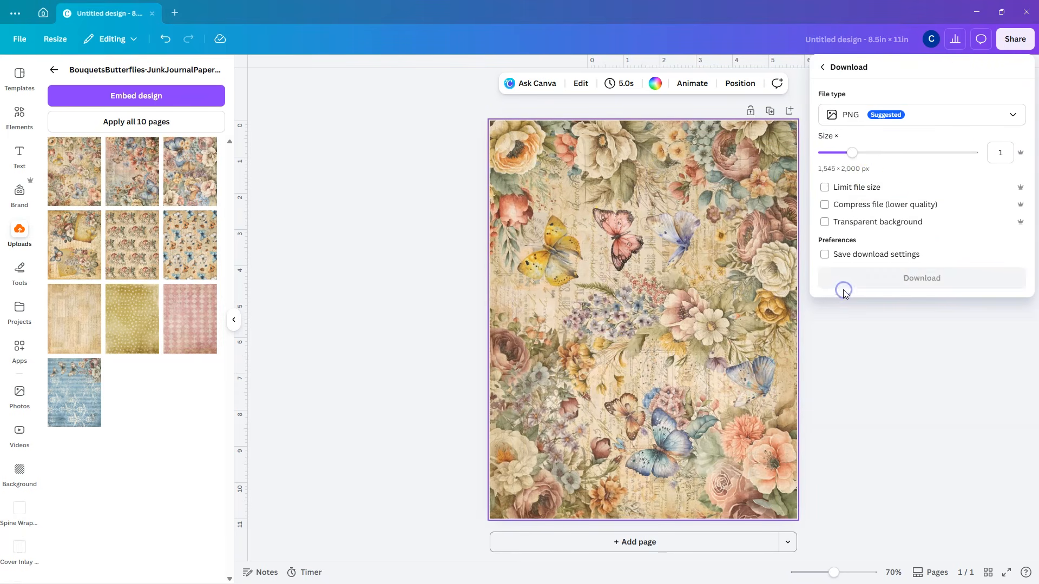
{"action": "left_click", "coordinate": [859, 115]}
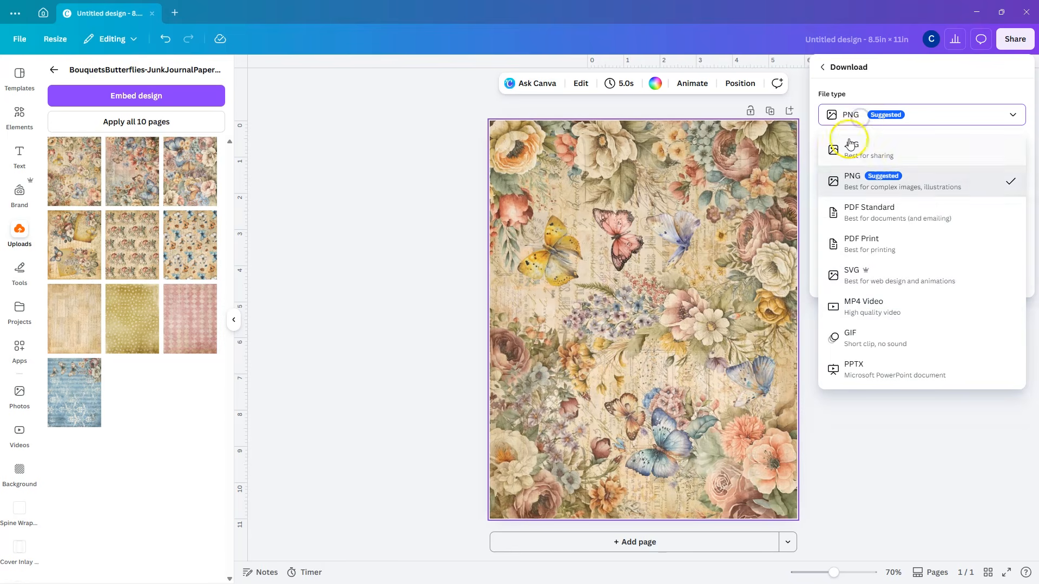
{"action": "left_click", "coordinate": [897, 156]}
{"action": "left_click", "coordinate": [971, 202]}
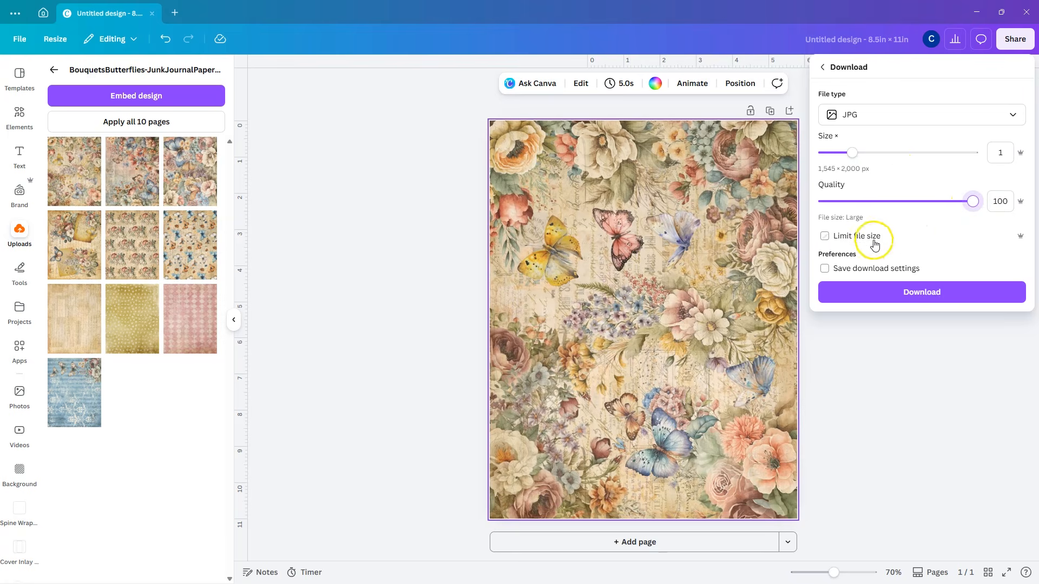
{"action": "left_click", "coordinate": [908, 293]}
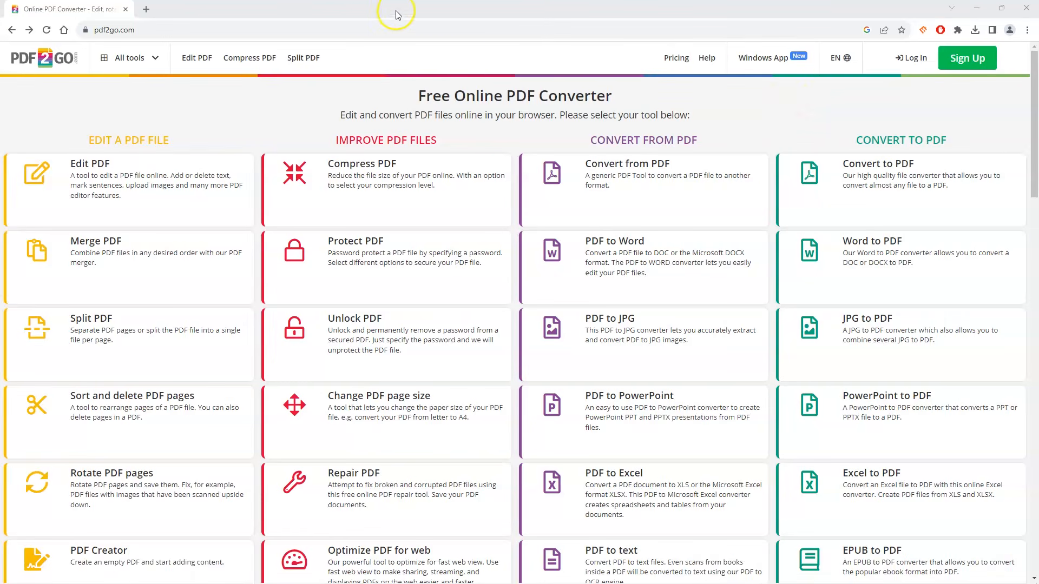
Step: Switch to the browser and open the PDF to JPG converter on pdf2go.com
{"action": "left_click", "coordinate": [165, 31]}
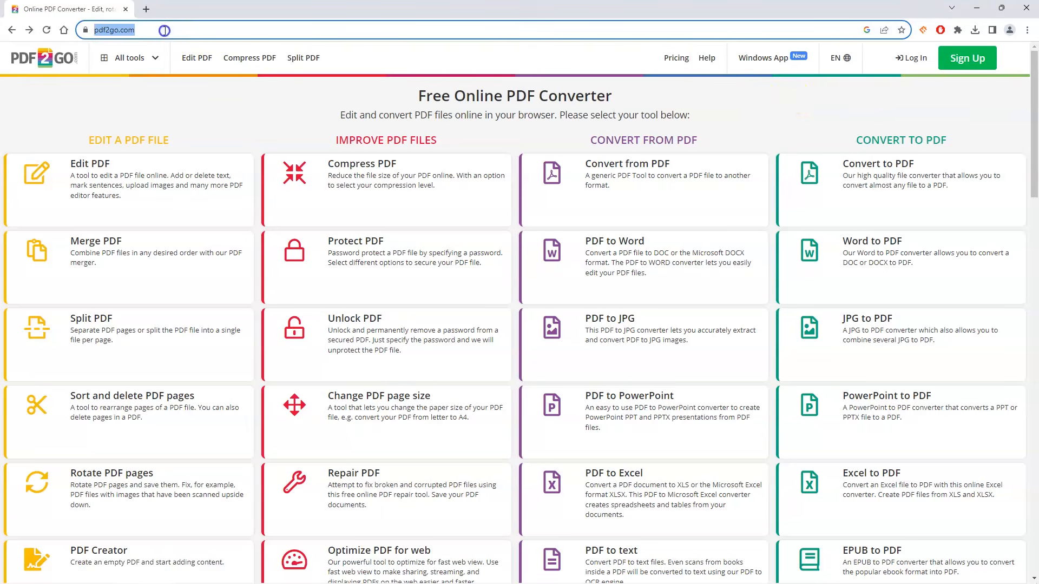
{"action": "left_click", "coordinate": [215, 92]}
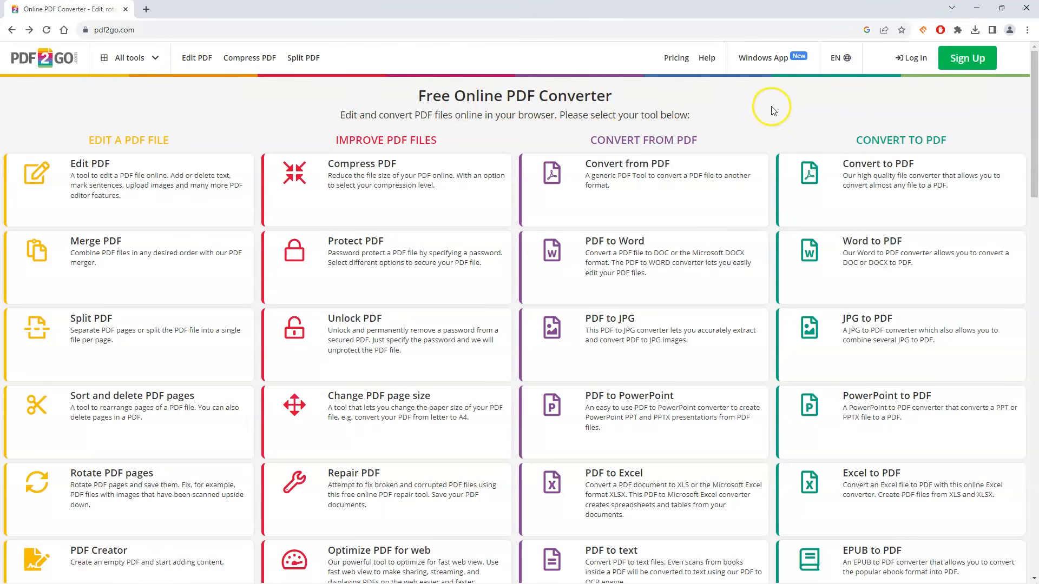
{"action": "scroll", "coordinate": [773, 110], "scroll_direction": "down", "scroll_amount": 5}
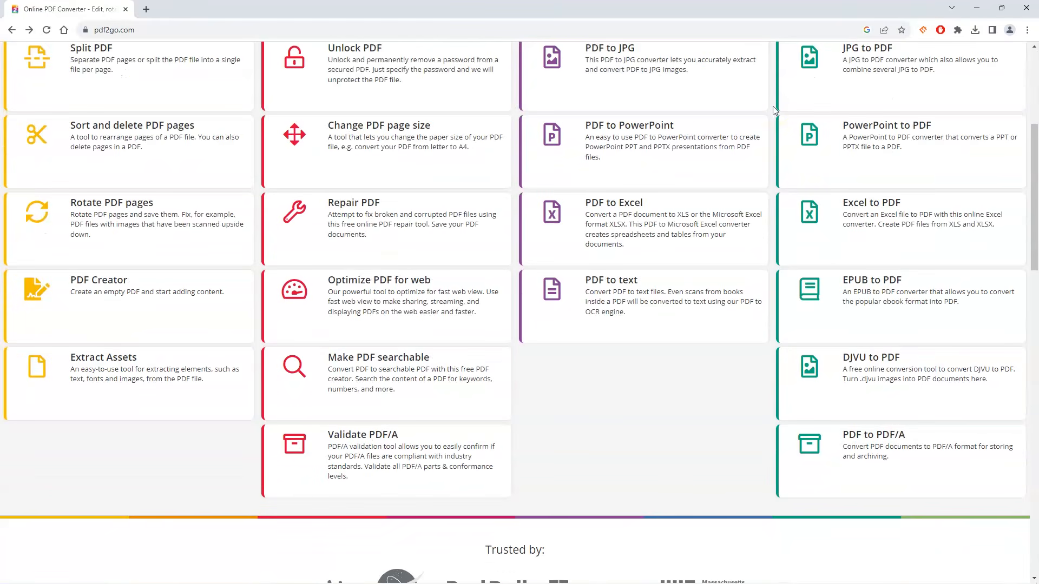
{"action": "scroll", "coordinate": [773, 106], "scroll_direction": "up", "scroll_amount": 5}
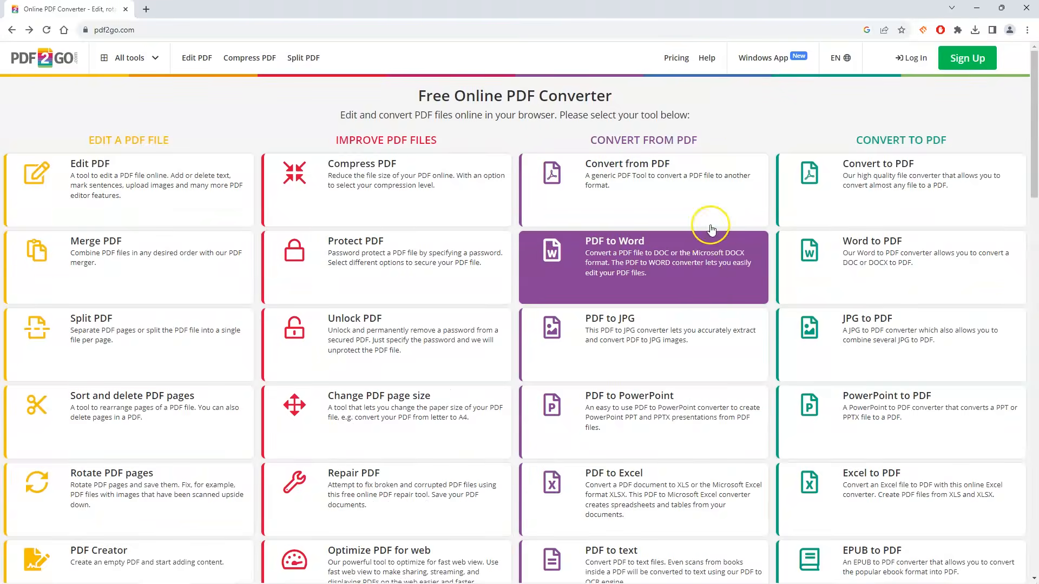
{"action": "left_click", "coordinate": [631, 350]}
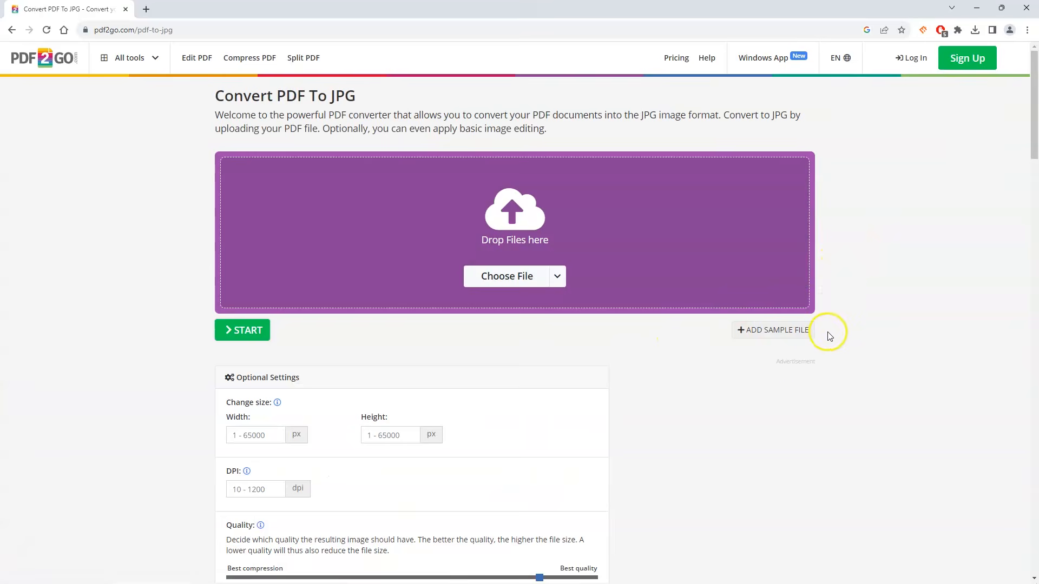
Step: Upload JJPC_DragonflyDreamingJunkJournal.pdf into the converter's drop area
{"action": "key", "text": "alt+Tab"}
{"action": "left_click", "coordinate": [65, 245]}
{"action": "left_click_drag", "start_coordinate": [67, 241], "coordinate": [603, 227]}
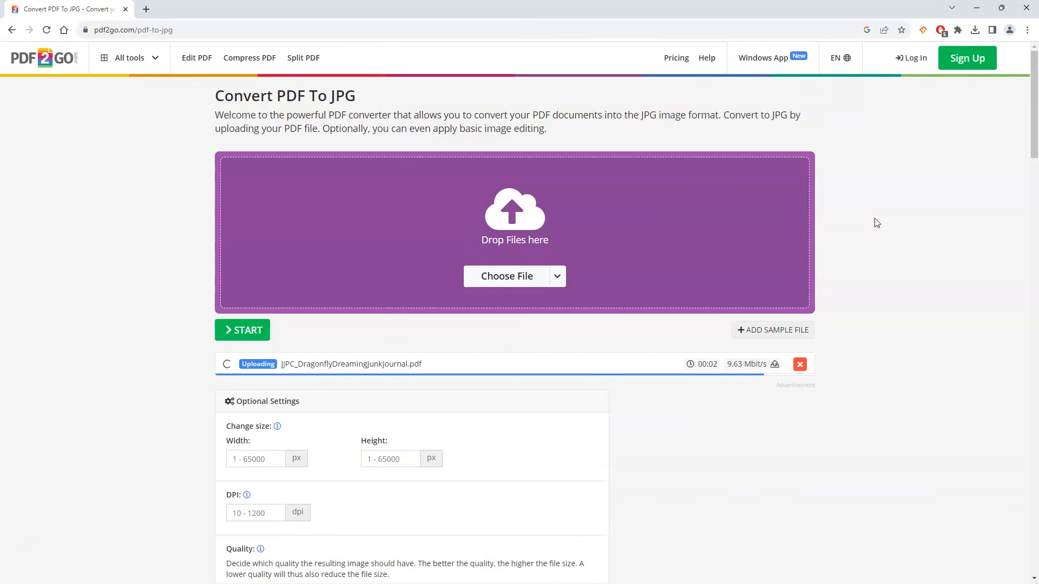
Step: Start the PDF to JPG conversion with 300 DPI and best quality settings
{"action": "scroll", "coordinate": [586, 433], "scroll_direction": "down", "scroll_amount": 3}
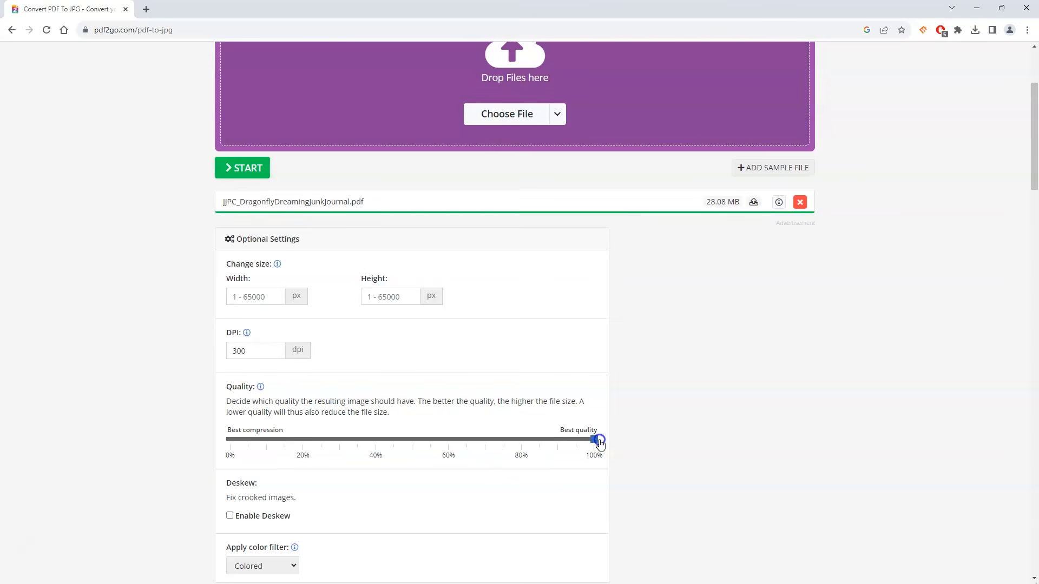
{"action": "scroll", "coordinate": [668, 427], "scroll_direction": "up", "scroll_amount": 3}
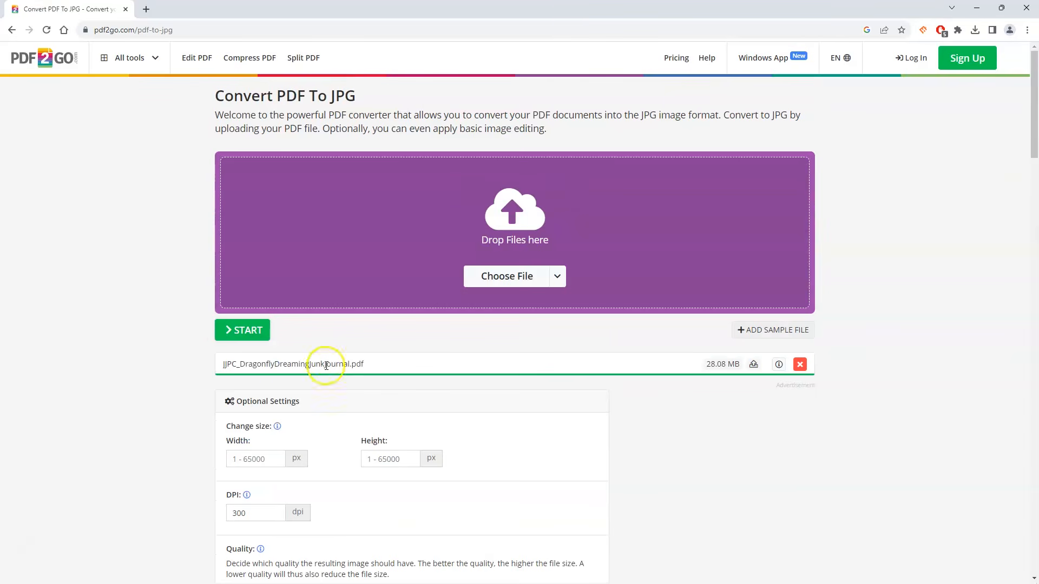
{"action": "left_click", "coordinate": [231, 336]}
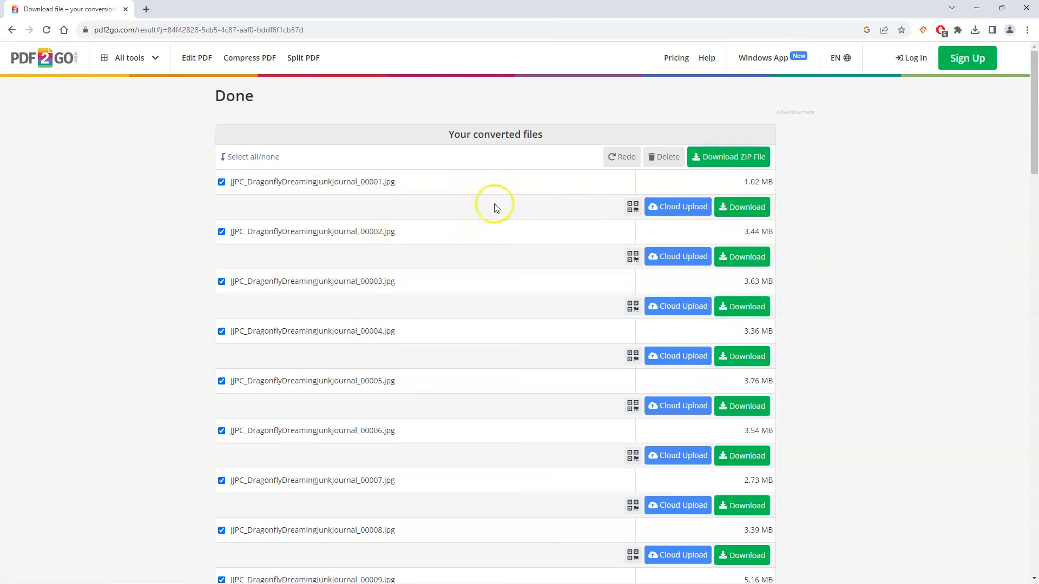
Step: Download all converted JPG files as a single ZIP file
{"action": "left_click", "coordinate": [746, 158]}
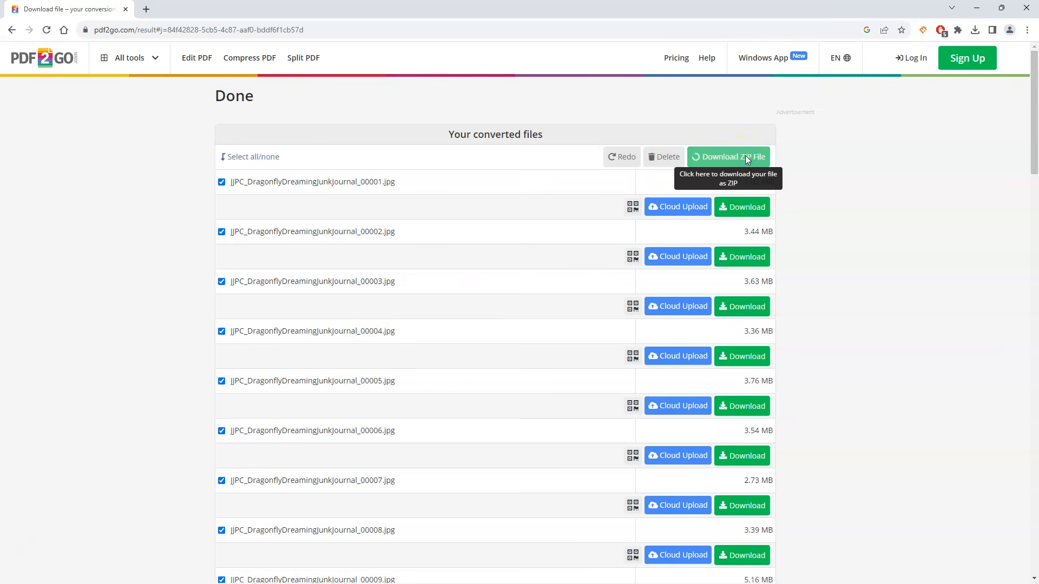
{"action": "left_click", "coordinate": [852, 161]}
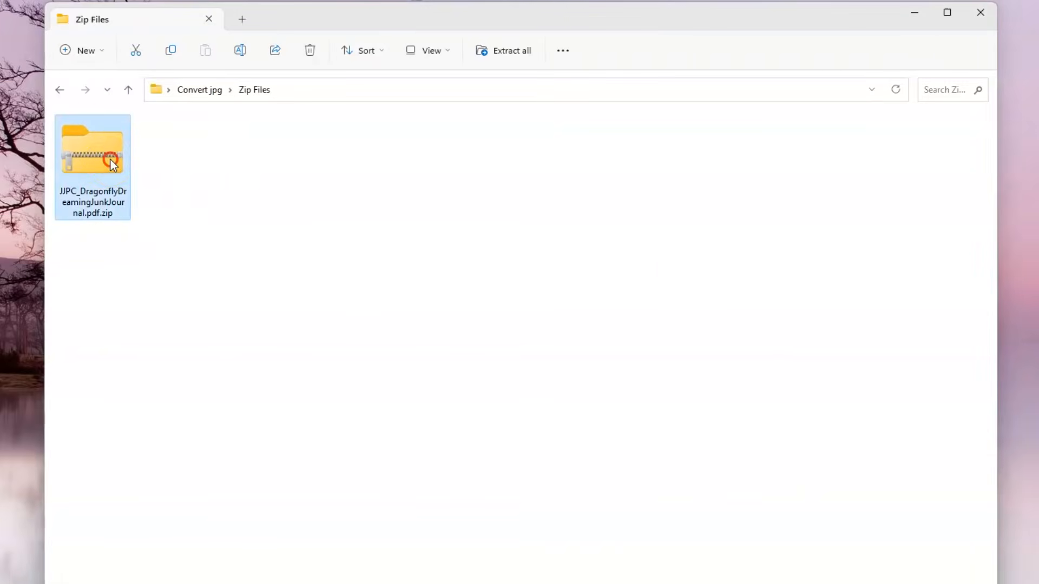
Step: Extract the downloaded ZIP archive in the Zip Files folder and open the extracted folder
{"action": "right_click", "coordinate": [110, 160]}
{"action": "left_click", "coordinate": [194, 306]}
{"action": "left_click", "coordinate": [348, 336]}
{"action": "left_click", "coordinate": [520, 412]}
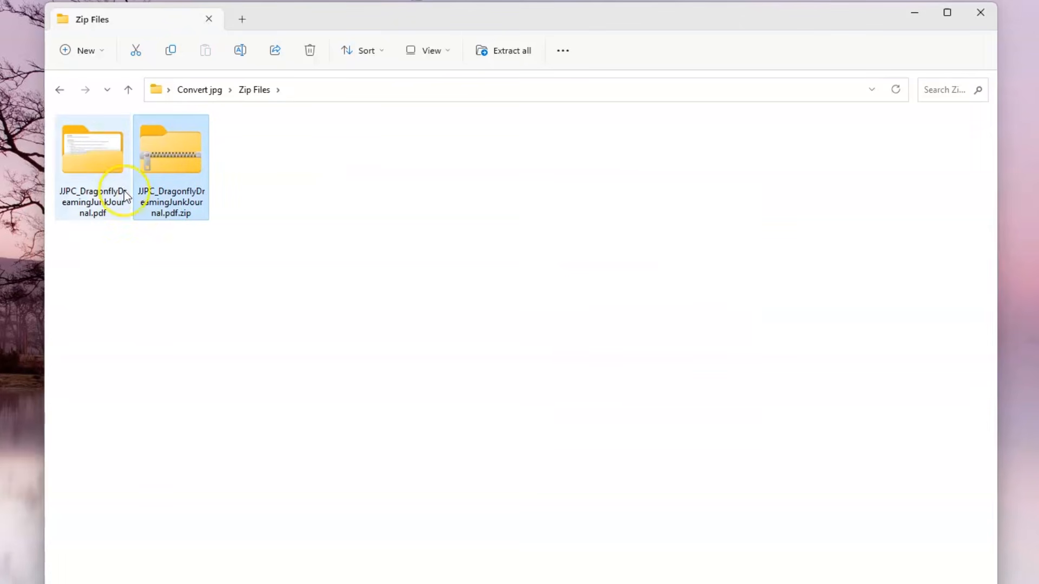
{"action": "left_click", "coordinate": [92, 154]}
{"action": "double_click", "coordinate": [93, 156]}
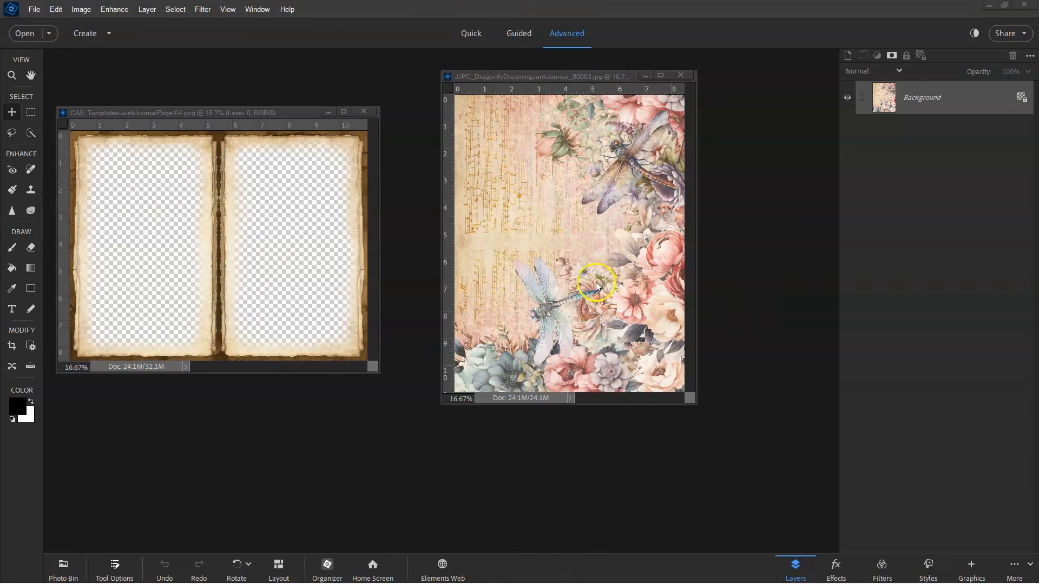
Step: Rotate the page 3 JPG 90 degrees into landscape orientation in Photoshop Elements
{"action": "left_click_drag", "start_coordinate": [580, 76], "coordinate": [567, 85]}
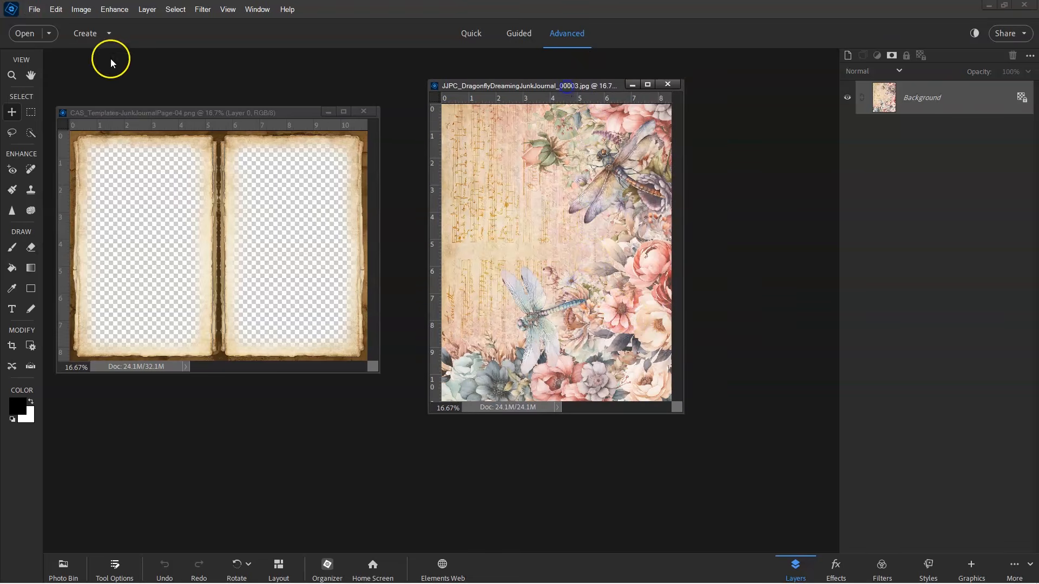
{"action": "left_click", "coordinate": [75, 9]}
{"action": "mouse_move", "coordinate": [144, 22]}
{"action": "left_click", "coordinate": [185, 32]}
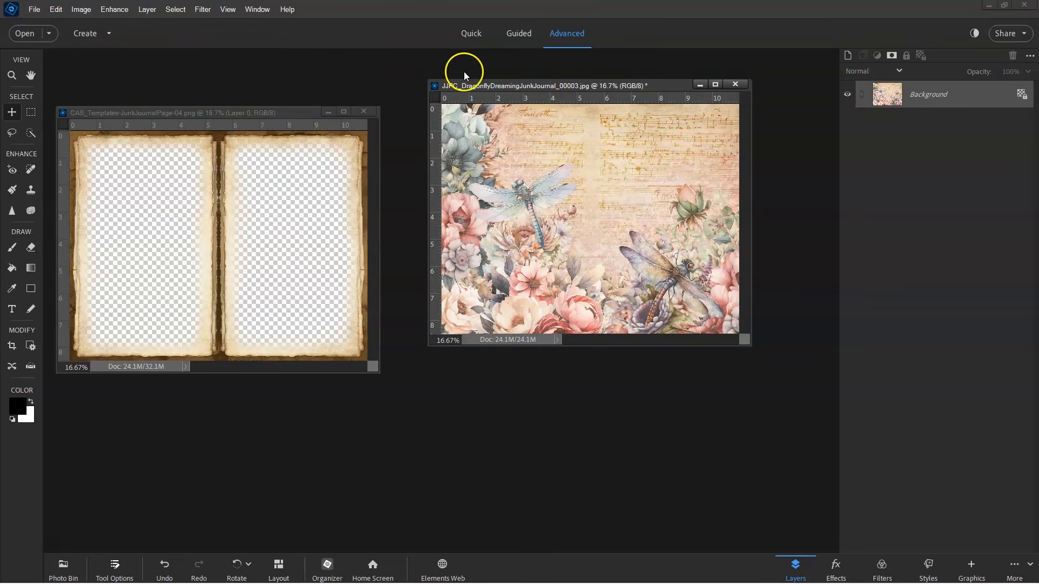
{"action": "key", "text": "ctrl+="}
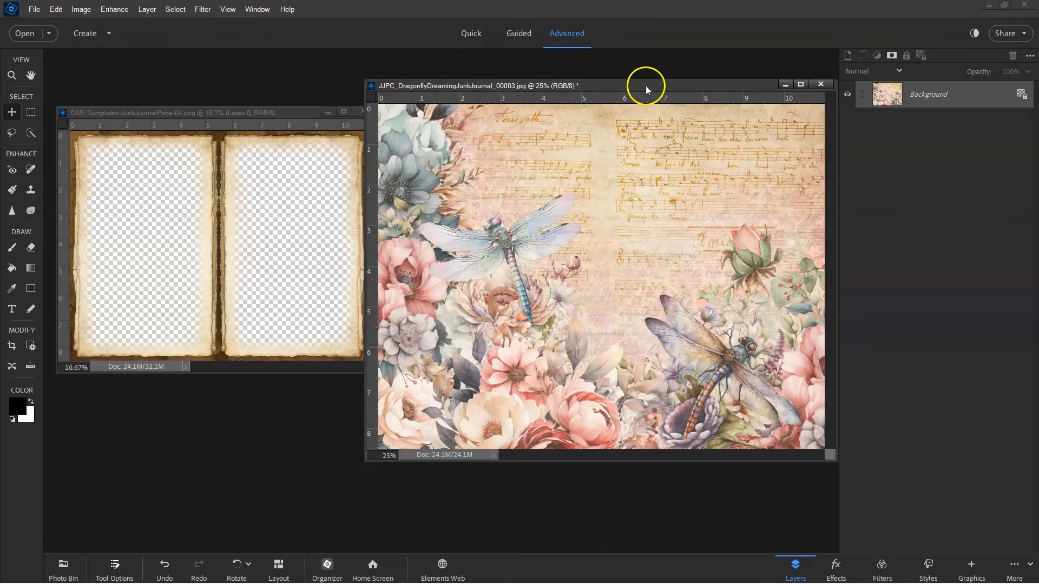
Step: Drag the CAS_Templates-JunkJournalPage-04 template onto the page 3 image as a new layer
{"action": "left_click_drag", "start_coordinate": [646, 87], "coordinate": [609, 83]}
{"action": "left_click", "coordinate": [326, 238]}
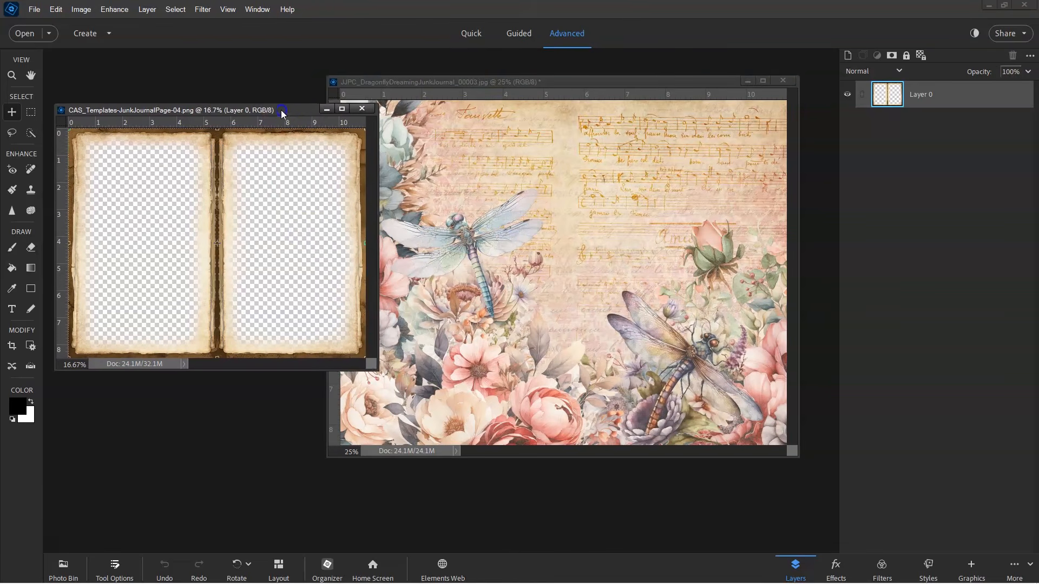
{"action": "left_click_drag", "start_coordinate": [283, 112], "coordinate": [279, 86]}
{"action": "left_click_drag", "start_coordinate": [337, 165], "coordinate": [598, 228]}
{"action": "scroll", "coordinate": [597, 228], "scroll_direction": "up", "scroll_amount": 2}
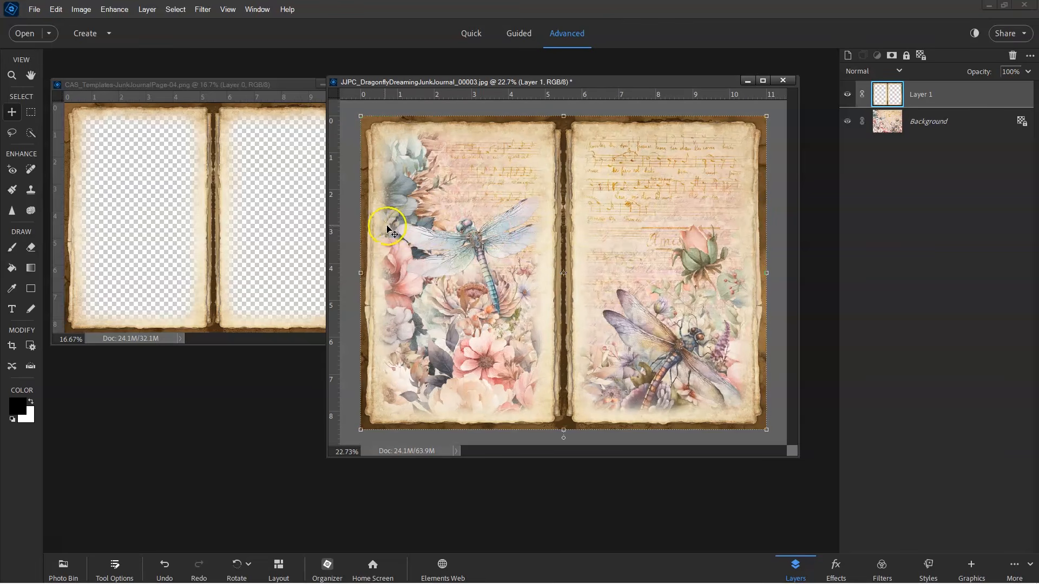
Step: Open Save As for the page 3 composite and open the save file type options
{"action": "left_click", "coordinate": [35, 9]}
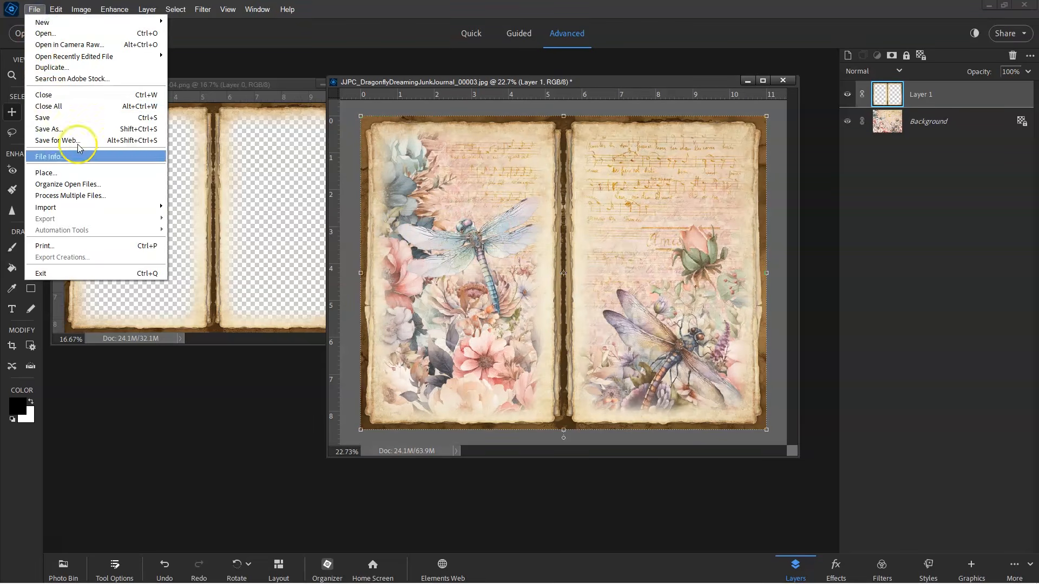
{"action": "left_click", "coordinate": [94, 131]}
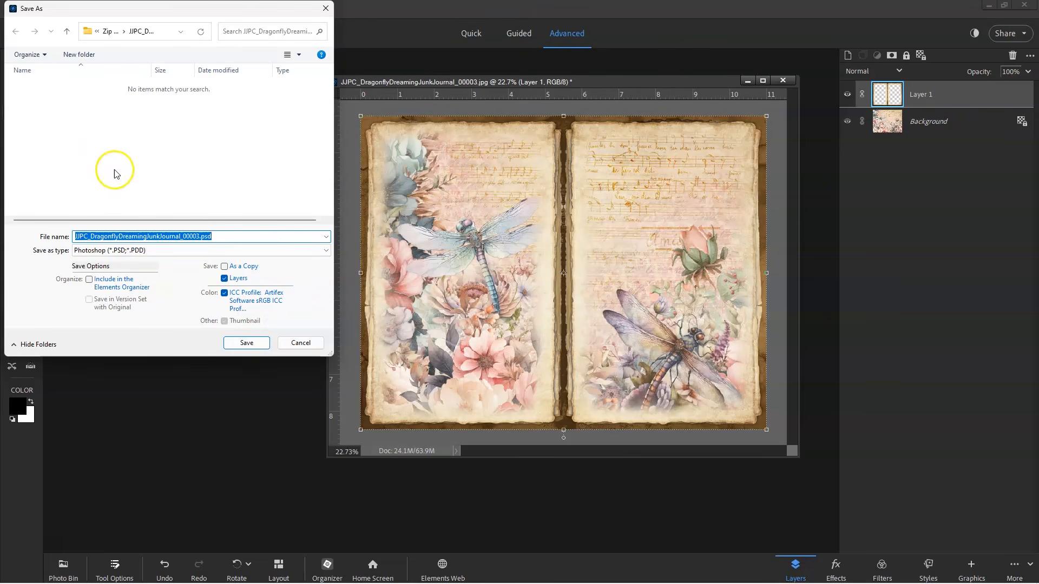
{"action": "left_click", "coordinate": [205, 248]}
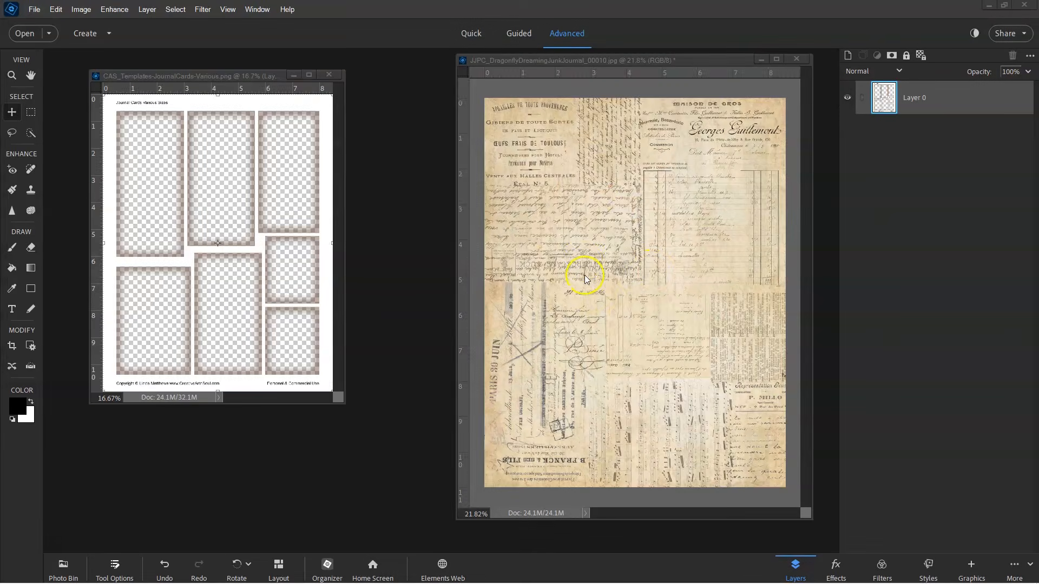
Step: Drag the CAS_Templates-JournalCards-Various template onto the page 10 image as a new layer
{"action": "left_click", "coordinate": [261, 242]}
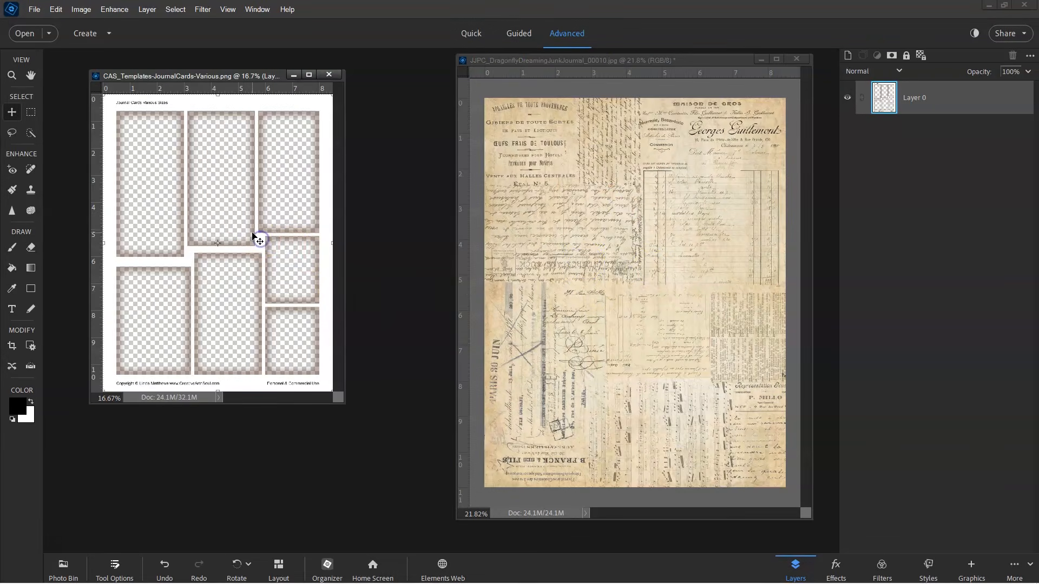
{"action": "left_click_drag", "start_coordinate": [242, 210], "coordinate": [660, 239]}
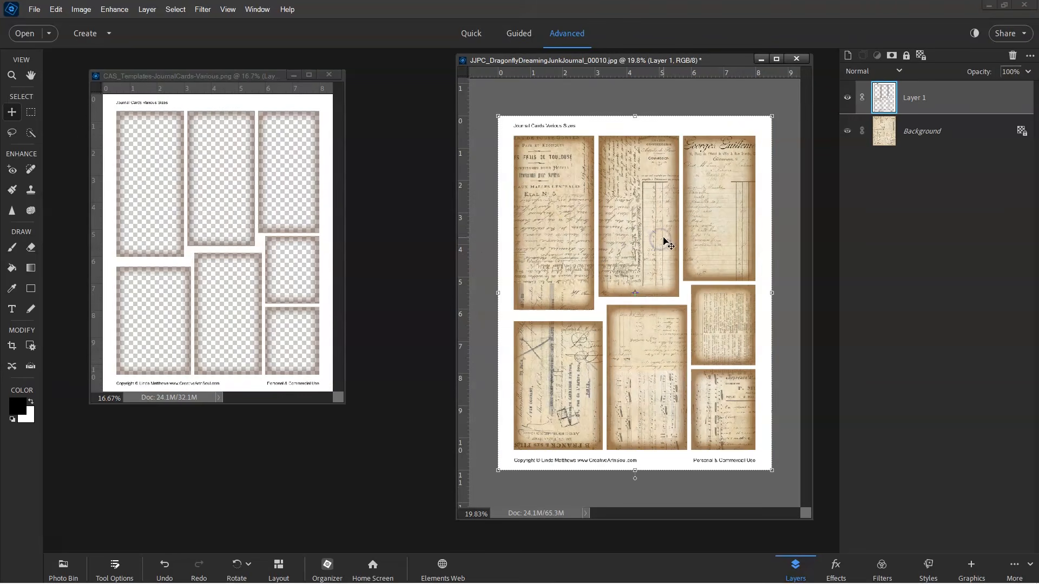
{"action": "scroll", "coordinate": [664, 242], "scroll_direction": "up", "scroll_amount": 1}
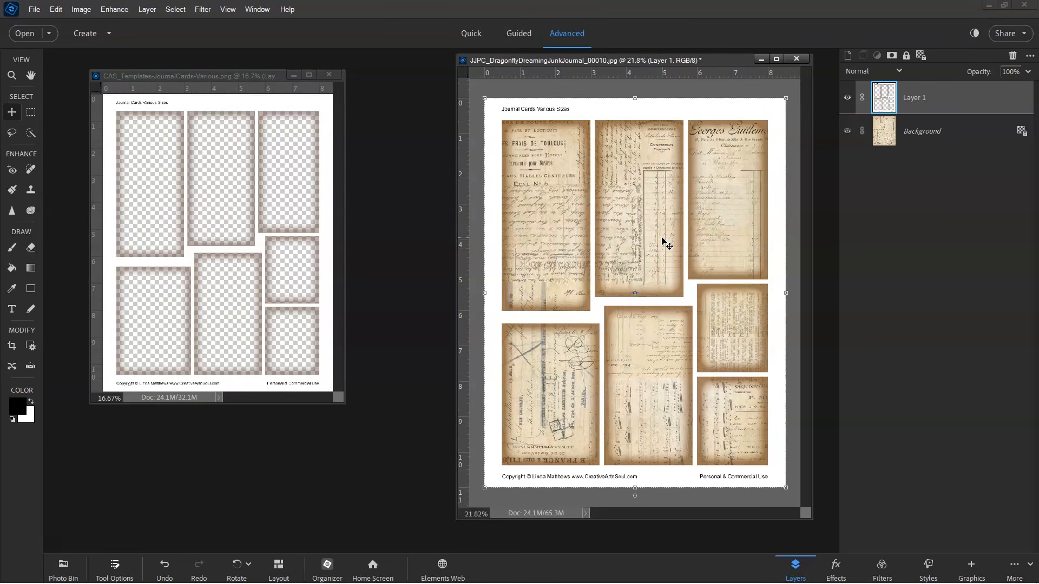
Step: Open Save As for the page 10 composite image
{"action": "left_click", "coordinate": [36, 11]}
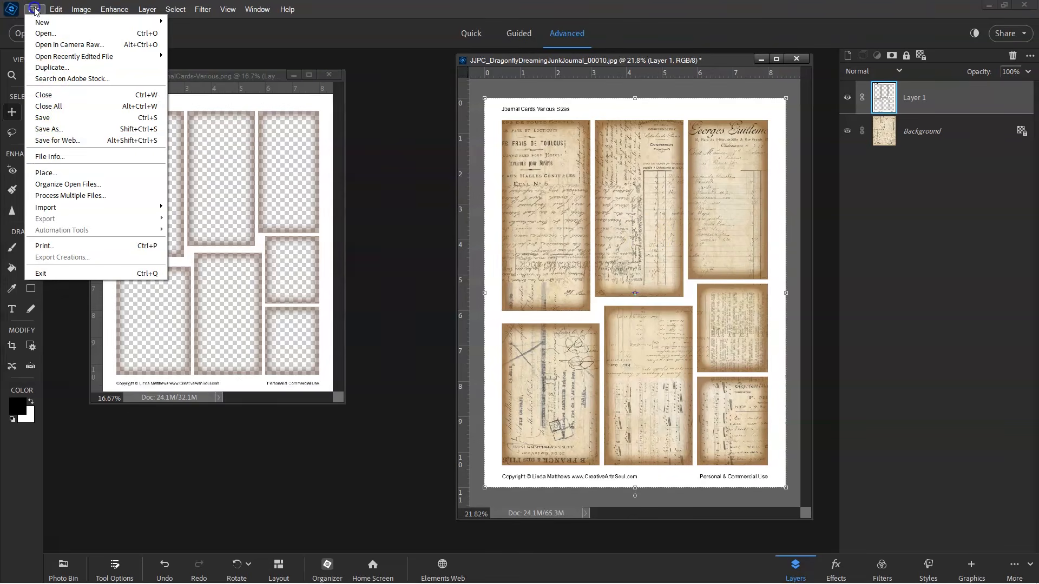
{"action": "left_click", "coordinate": [54, 130]}
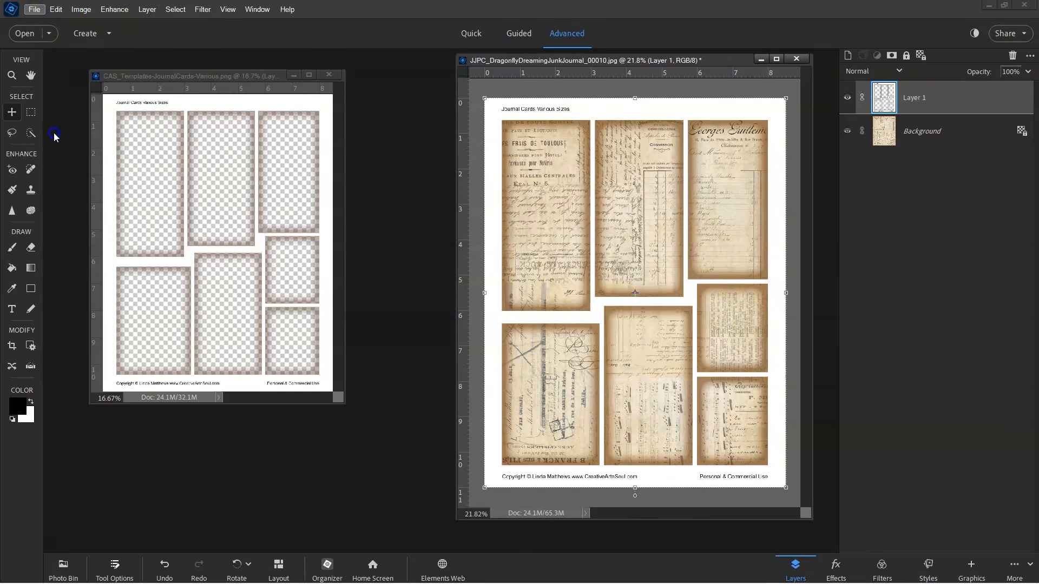
{"action": "left_click", "coordinate": [184, 250]}
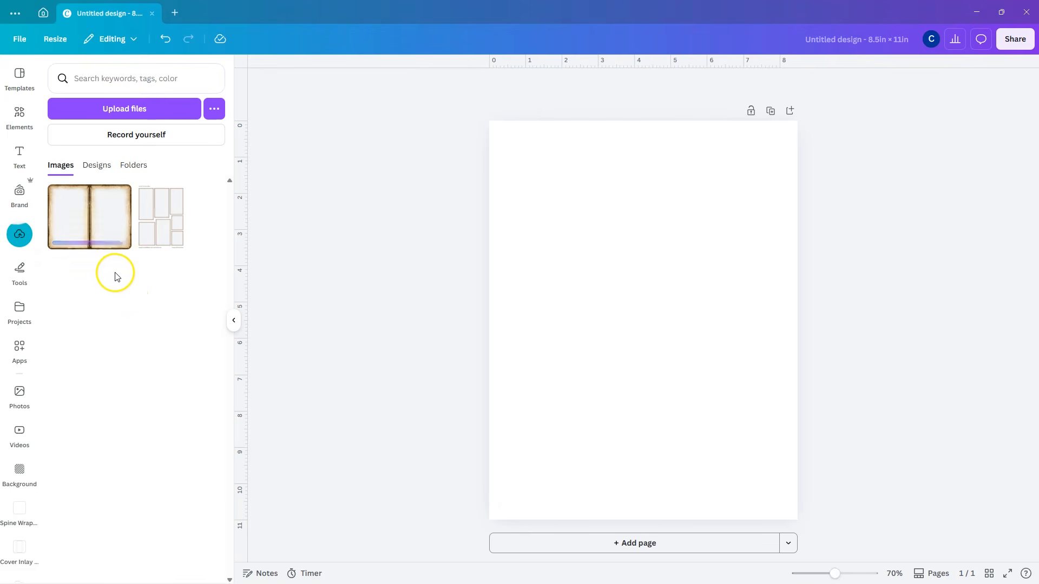
Step: Add page 4 of the BouquetsButterflies-JunkJournalPaper design to the blank Canva page as its background
{"action": "left_click", "coordinate": [96, 165]}
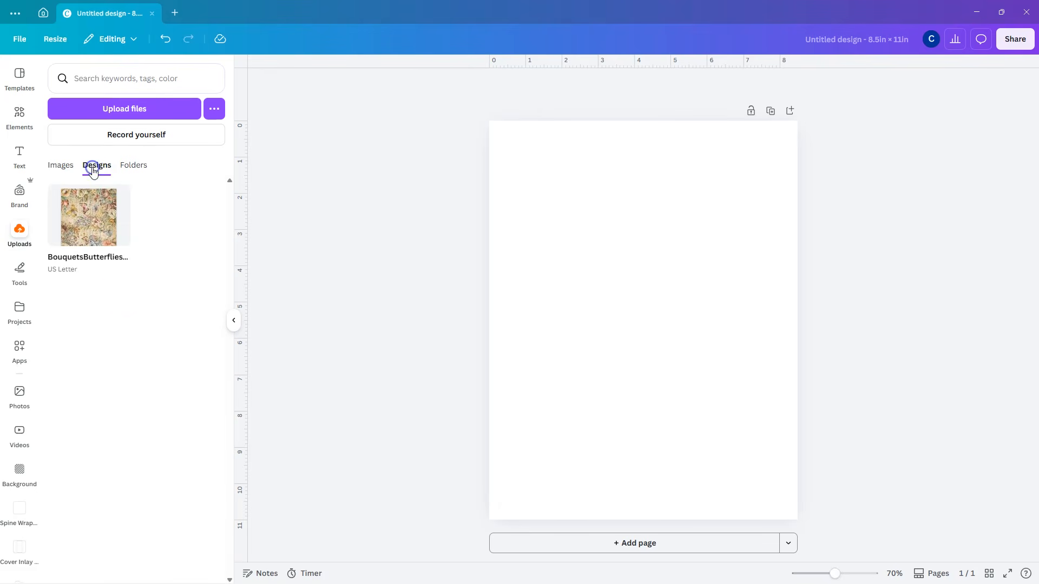
{"action": "left_click", "coordinate": [91, 223]}
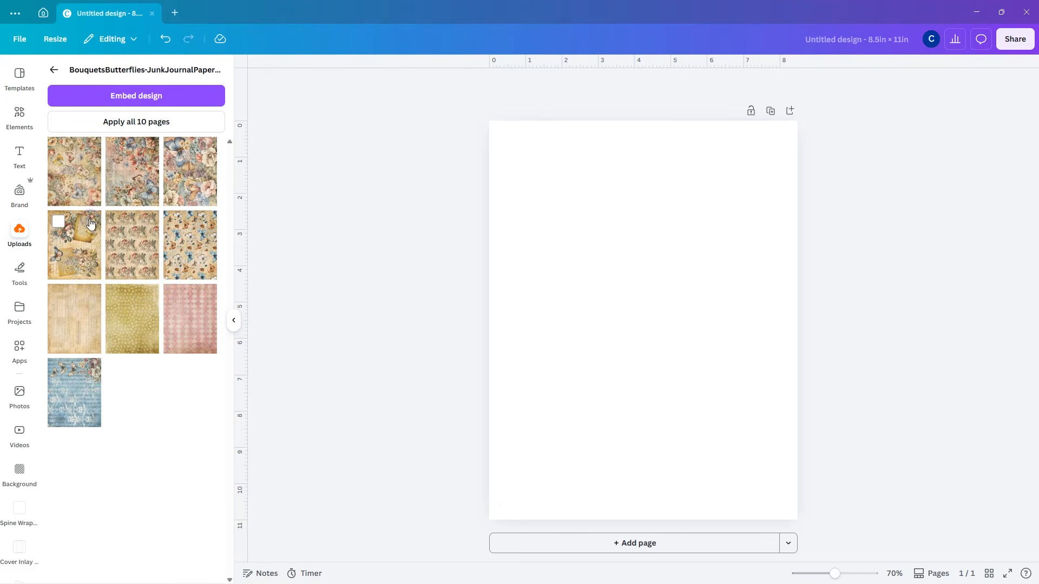
{"action": "left_click", "coordinate": [83, 258]}
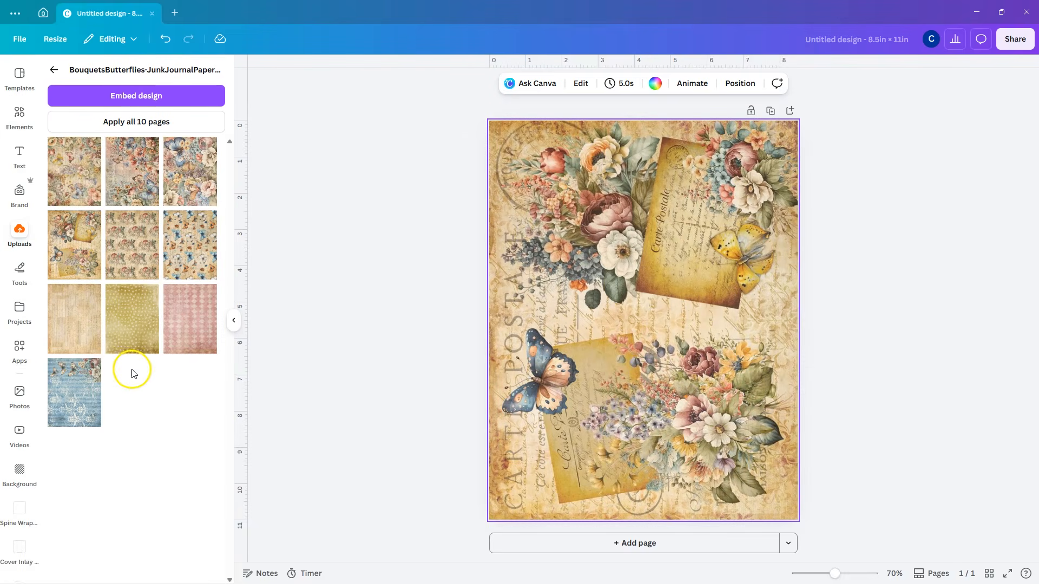
Step: Place the uploaded open-book template image onto page 1
{"action": "left_click", "coordinate": [54, 70]}
{"action": "left_click", "coordinate": [61, 165]}
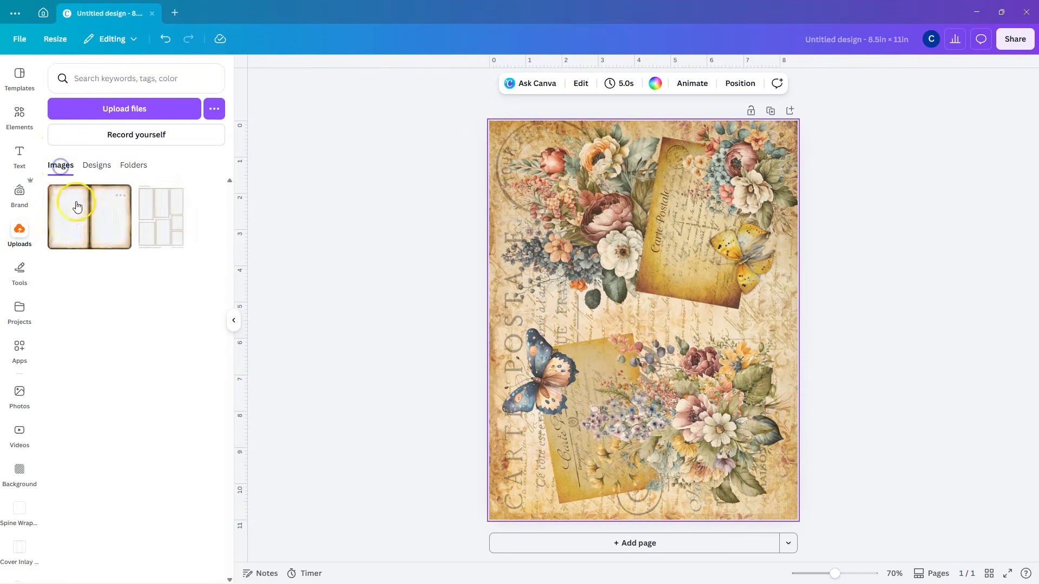
{"action": "left_click", "coordinate": [92, 230]}
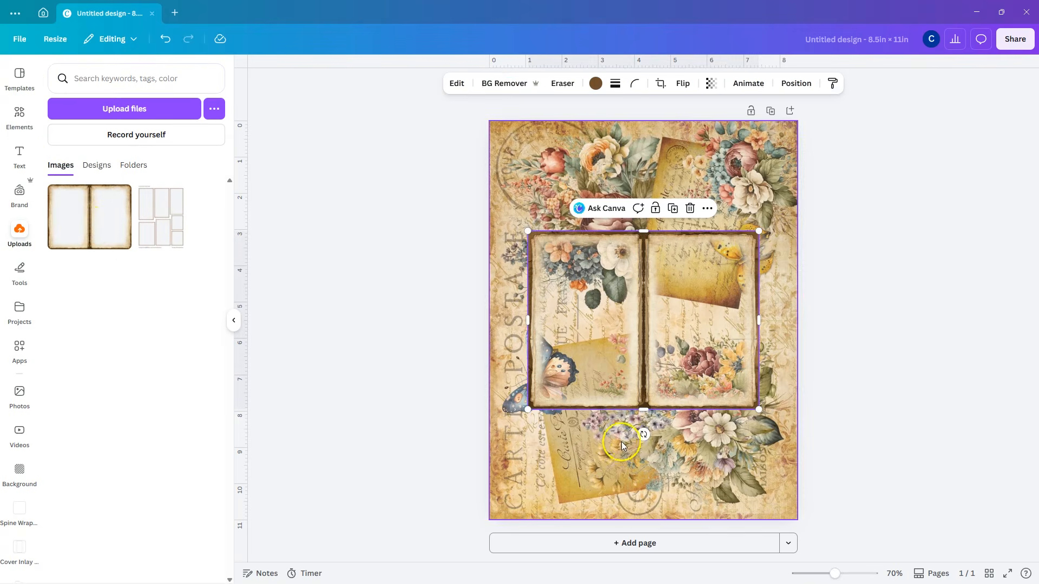
Step: Rotate the book template 90 degrees and resize it to cover the whole page
{"action": "left_click_drag", "start_coordinate": [642, 435], "coordinate": [724, 321]}
{"action": "left_click", "coordinate": [683, 360]}
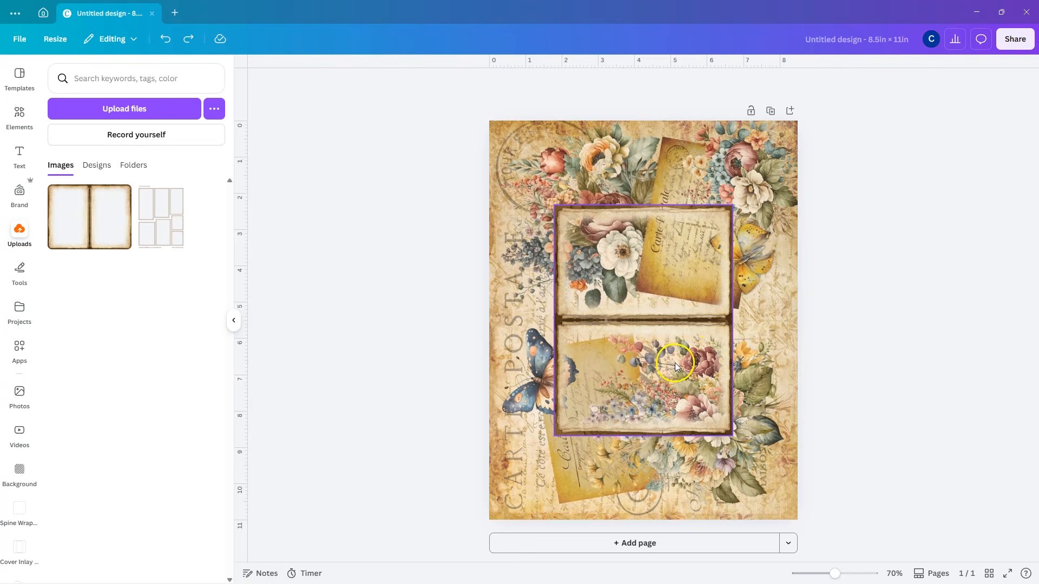
{"action": "left_click_drag", "start_coordinate": [673, 372], "coordinate": [604, 285]}
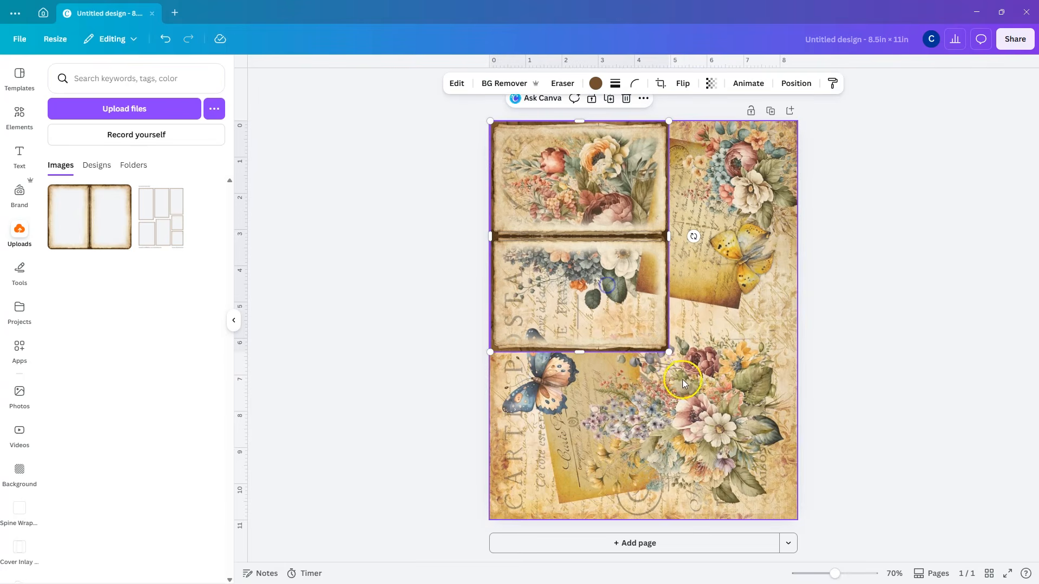
{"action": "left_click_drag", "start_coordinate": [667, 351], "coordinate": [808, 512]}
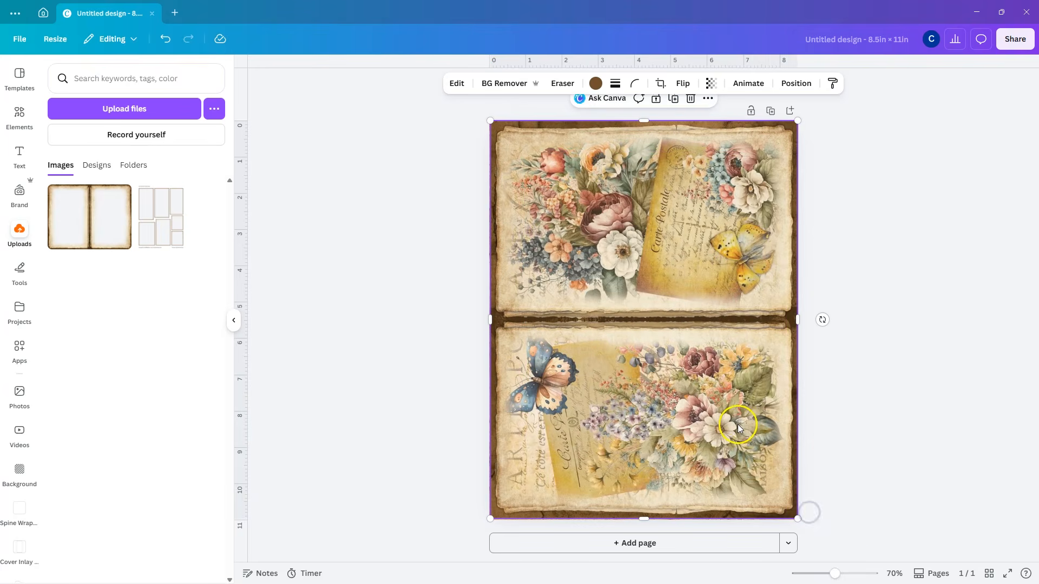
Step: Add a second page and fill it with page 7 of the BouquetsButterflies design as background
{"action": "left_click", "coordinate": [633, 543]}
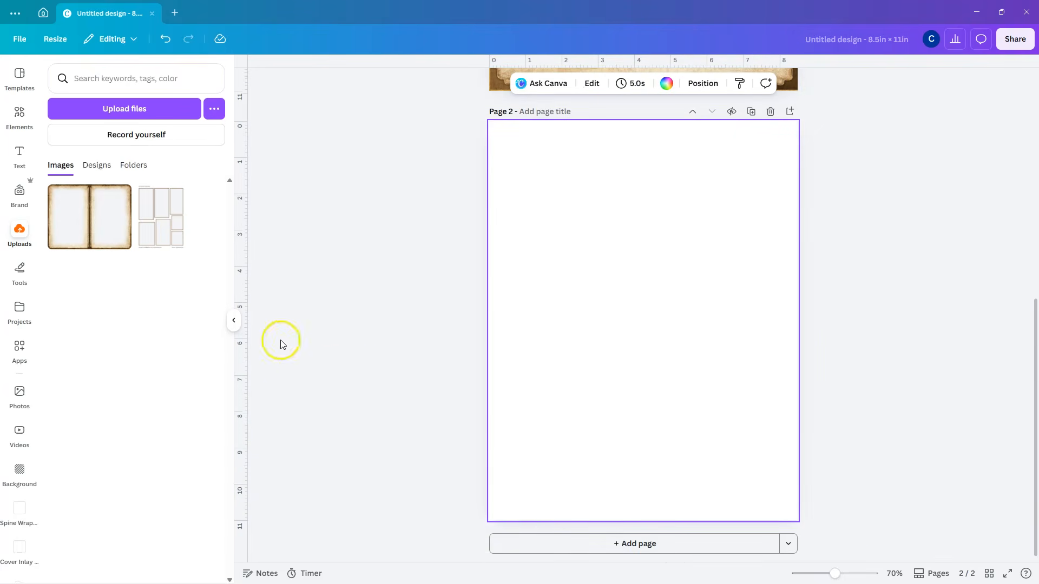
{"action": "left_click", "coordinate": [96, 165]}
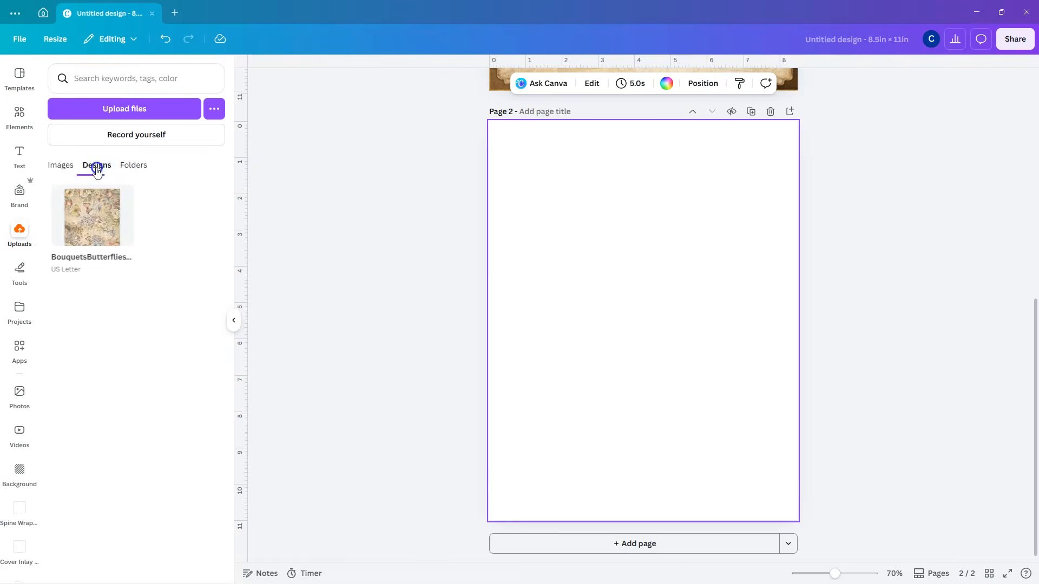
{"action": "left_click", "coordinate": [84, 208]}
{"action": "left_click", "coordinate": [77, 316]}
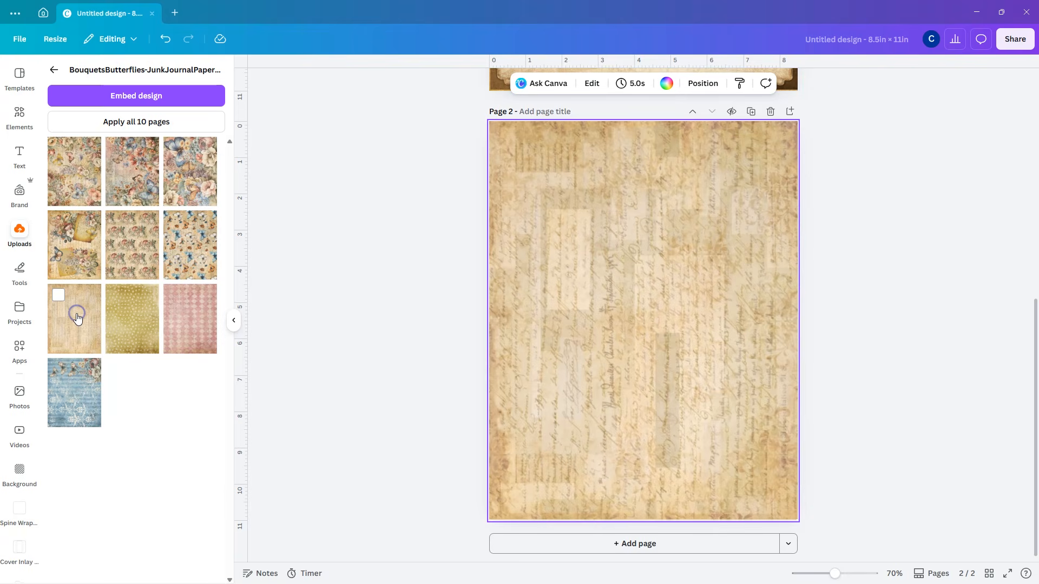
{"action": "left_click", "coordinate": [53, 69]}
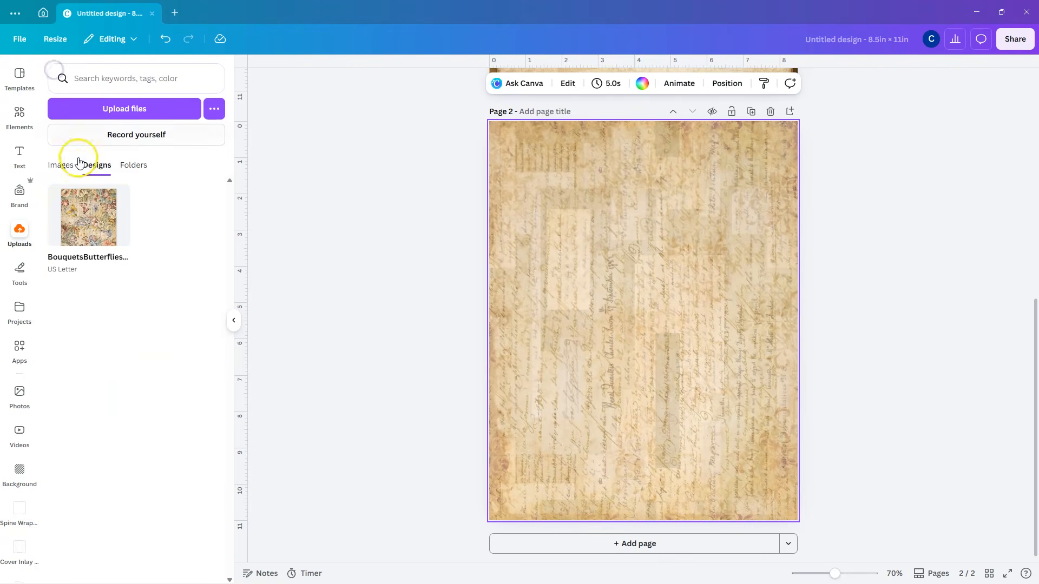
Step: Place the journal cards template on page 2 and enlarge it to cover the page
{"action": "left_click", "coordinate": [61, 165]}
{"action": "left_click", "coordinate": [160, 224]}
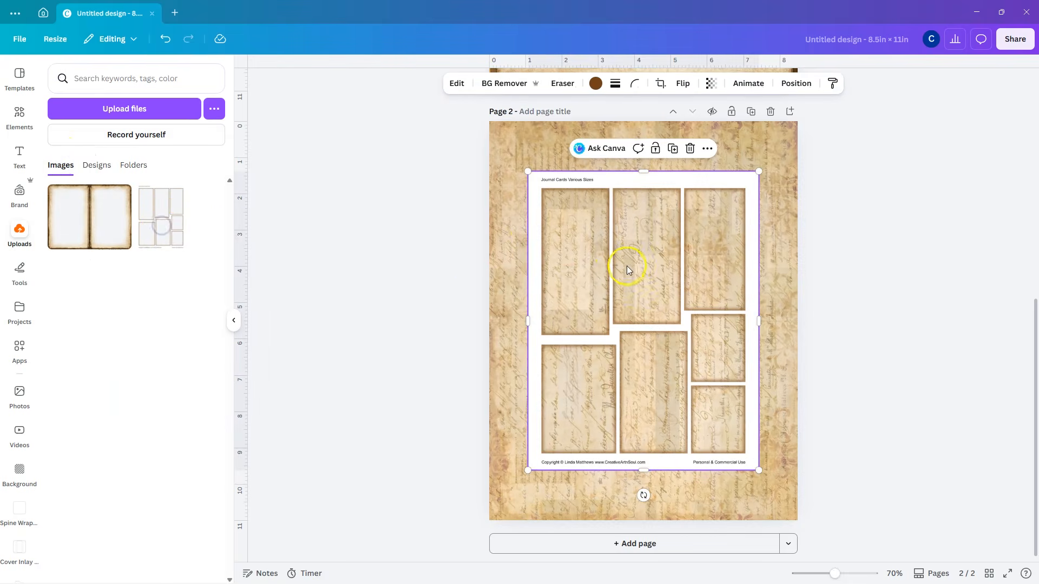
{"action": "left_click_drag", "start_coordinate": [619, 189], "coordinate": [579, 135]}
{"action": "left_click_drag", "start_coordinate": [719, 421], "coordinate": [799, 515]}
{"action": "left_click", "coordinate": [736, 330]}
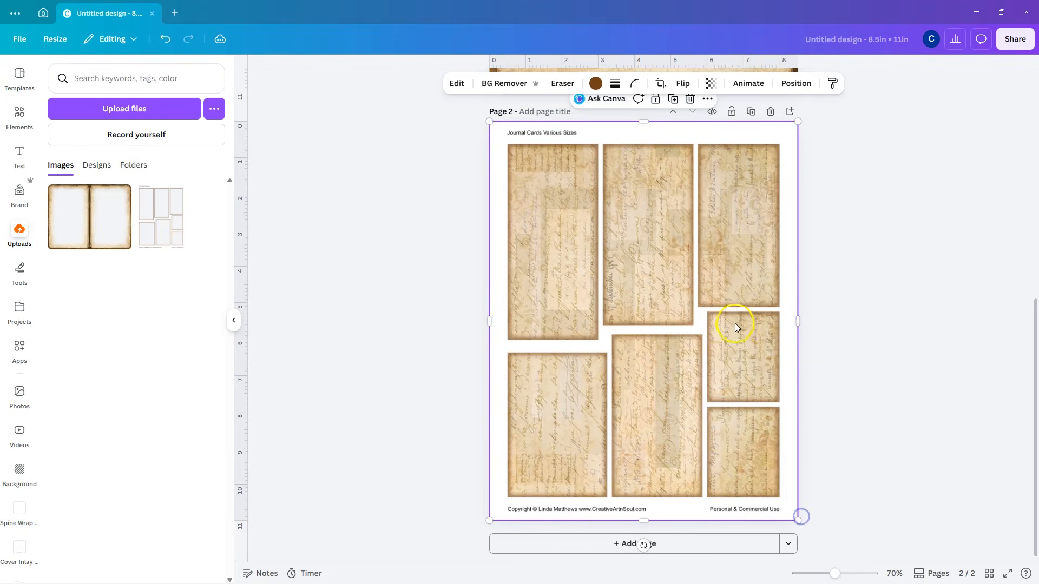
Step: Open the design's download options and choose PDF Print as the file type
{"action": "scroll", "coordinate": [731, 318], "scroll_direction": "up", "scroll_amount": 8}
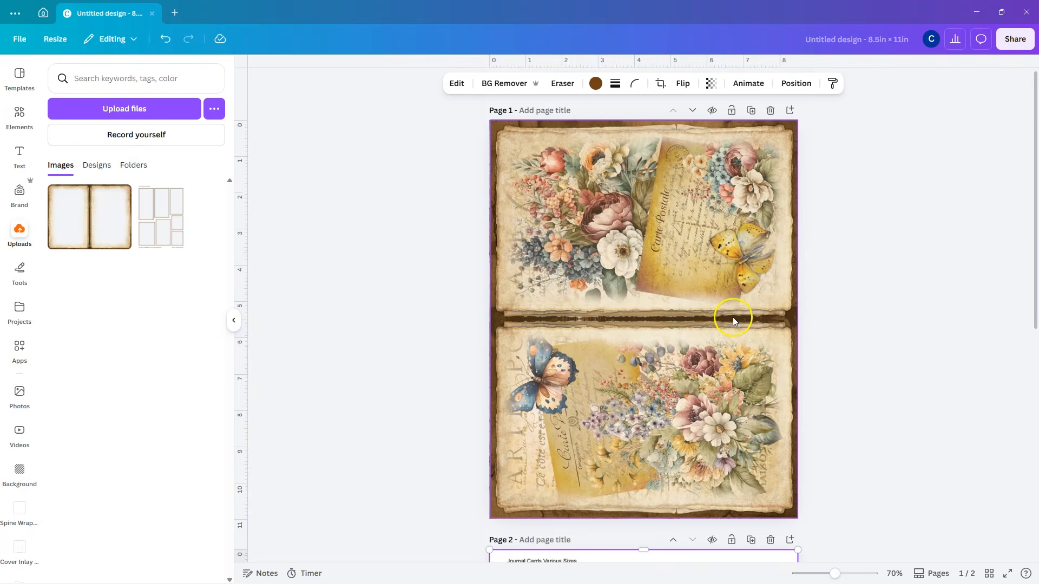
{"action": "left_click", "coordinate": [1014, 38]}
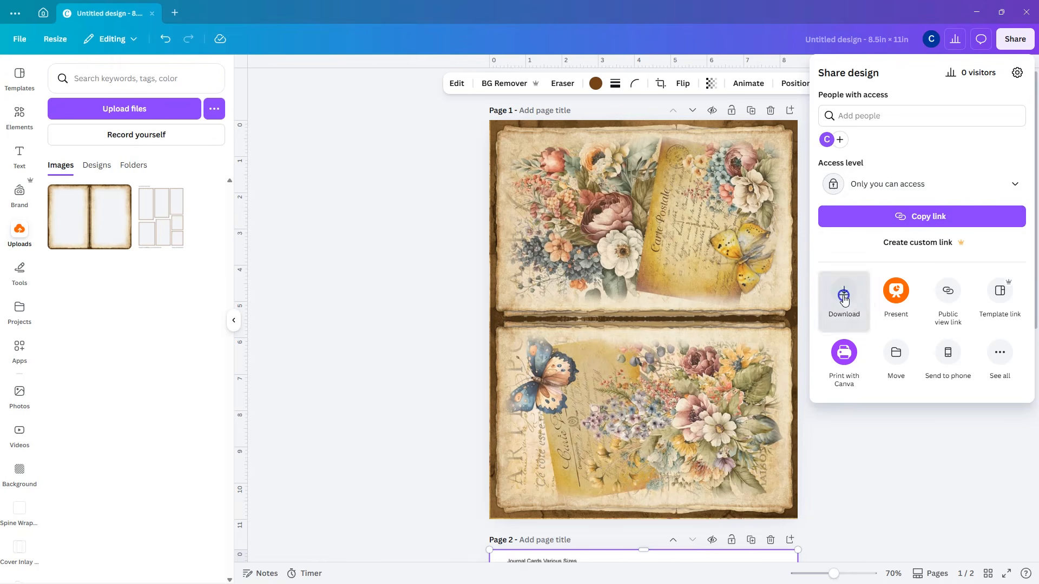
{"action": "left_click", "coordinate": [841, 297]}
{"action": "left_click", "coordinate": [925, 113]}
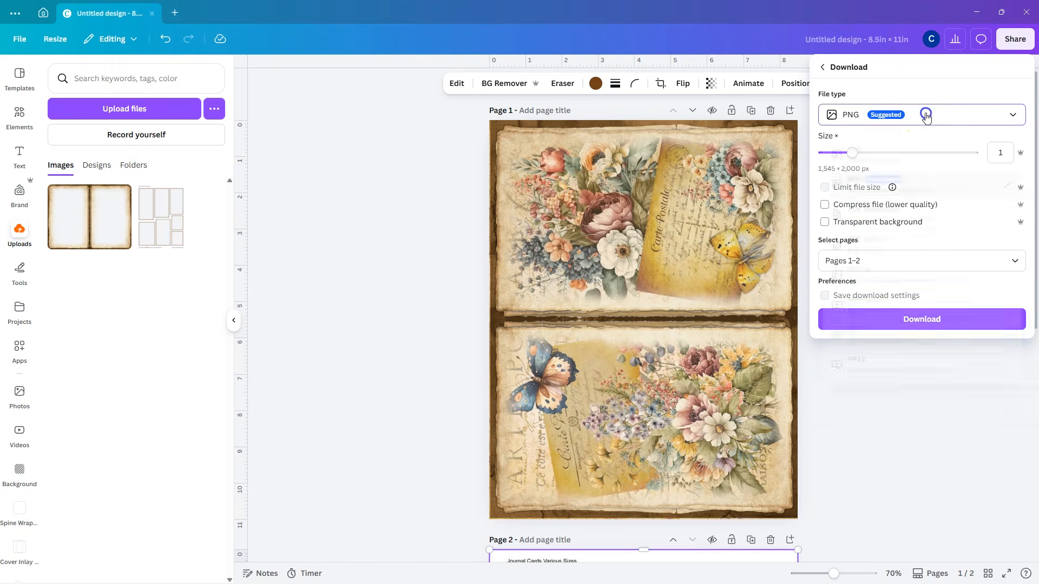
{"action": "left_click", "coordinate": [859, 240]}
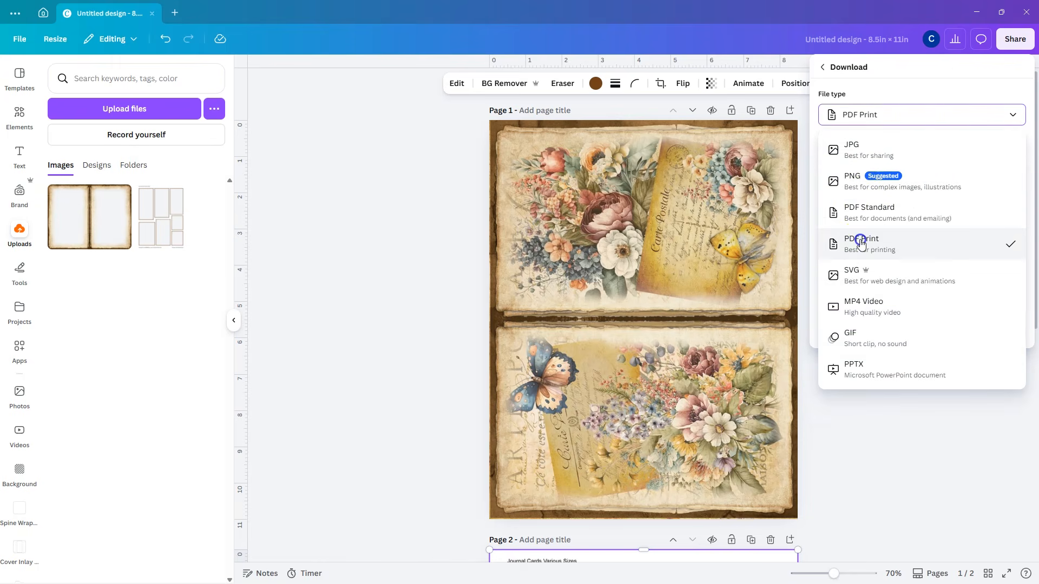